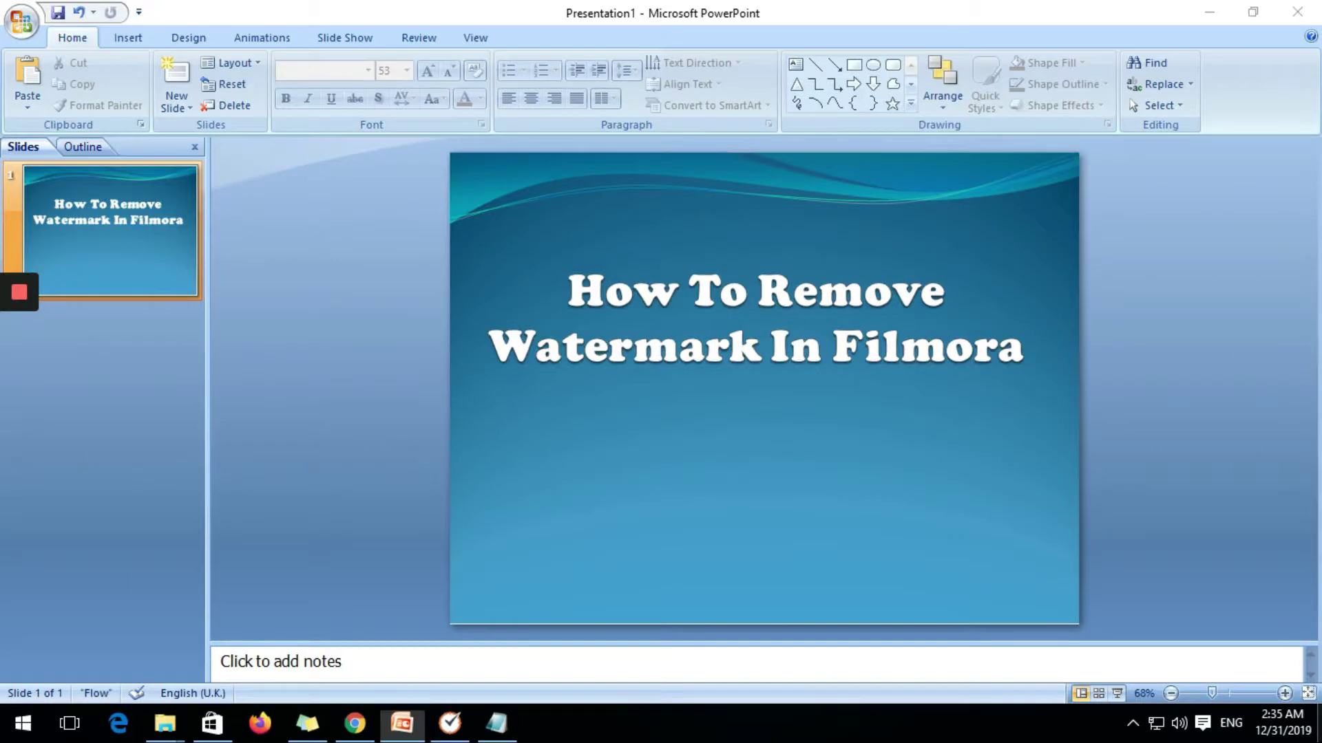
# Run the downloaded Filmora9 installer from the Downloads folder
pyautogui.click(402, 724)
pyautogui.moveTo(164, 723)
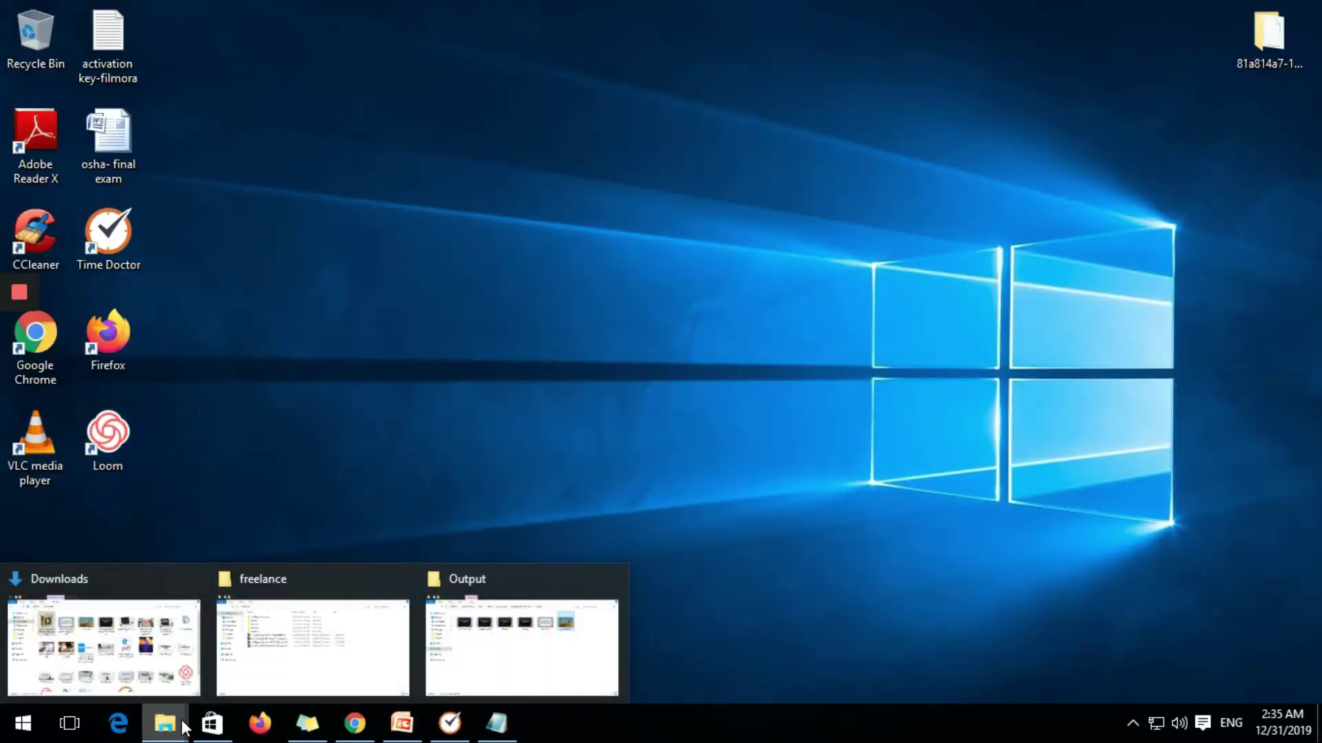
pyautogui.click(154, 649)
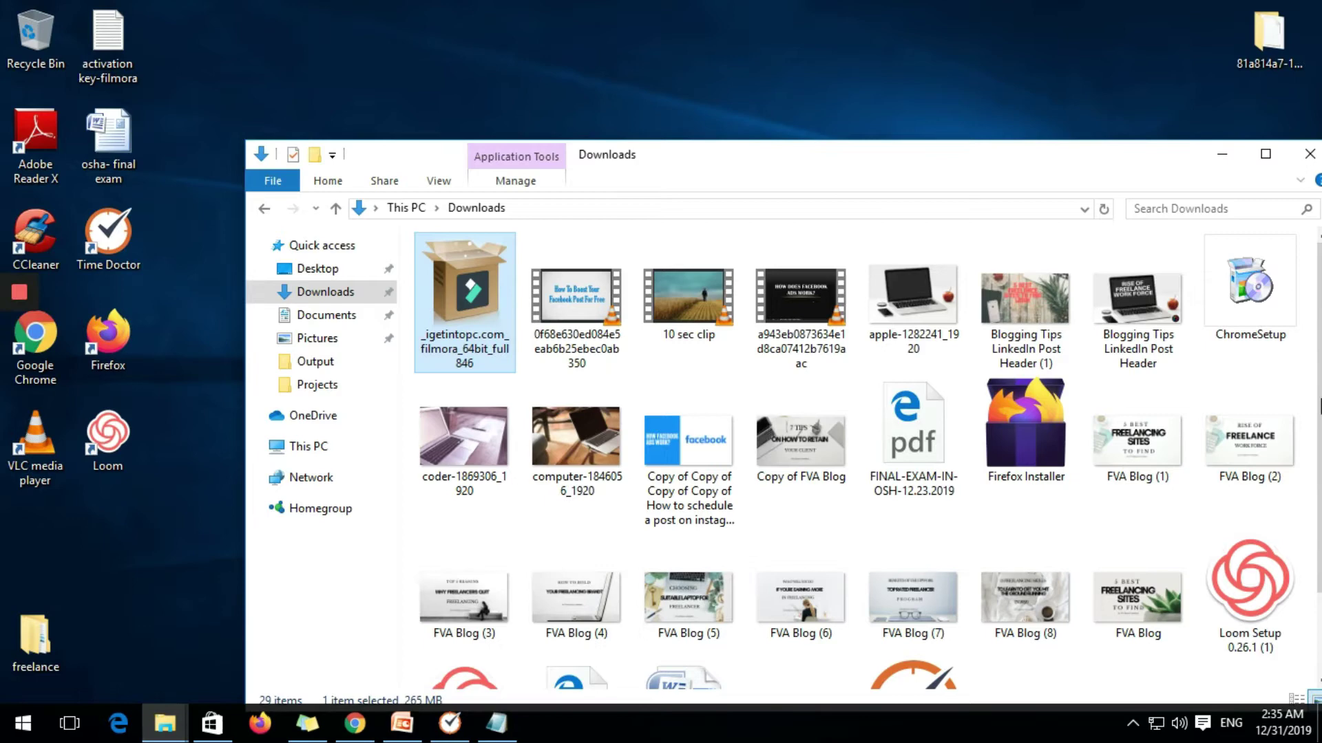
pyautogui.click(465, 588)
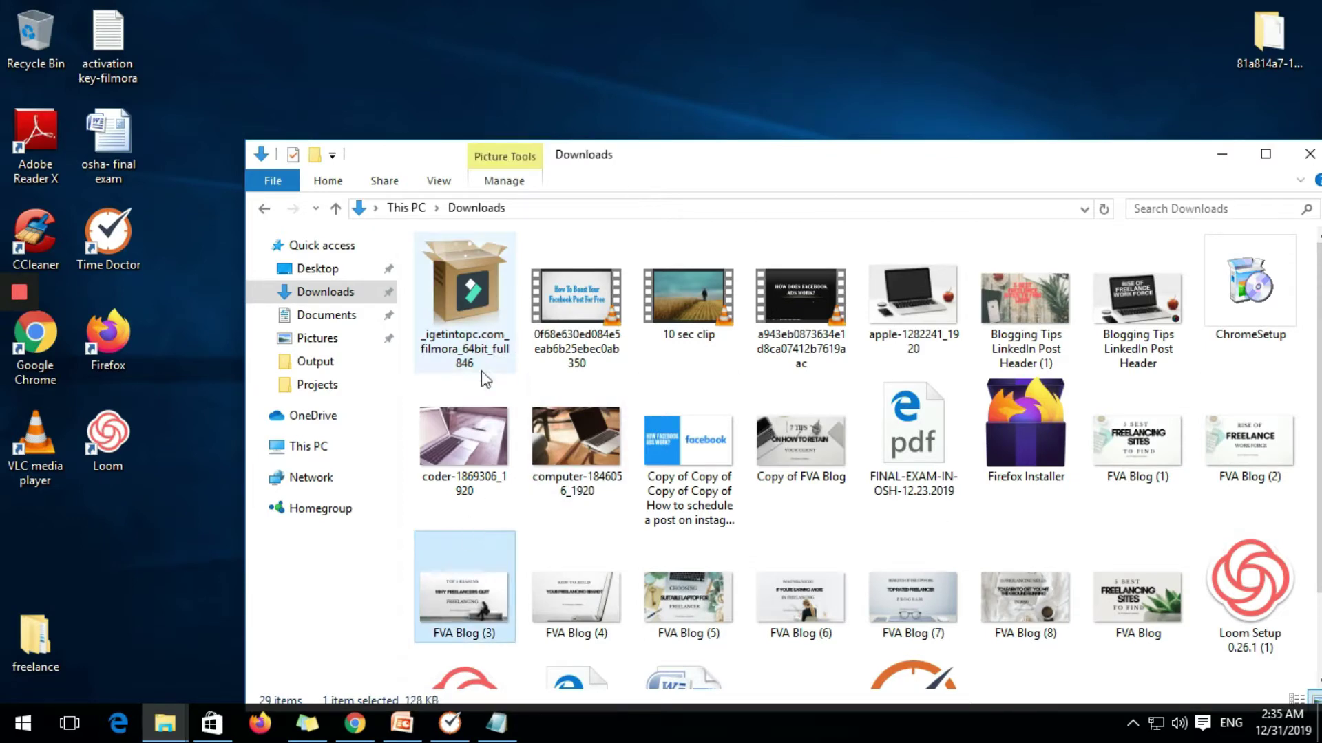
pyautogui.doubleClick(487, 306)
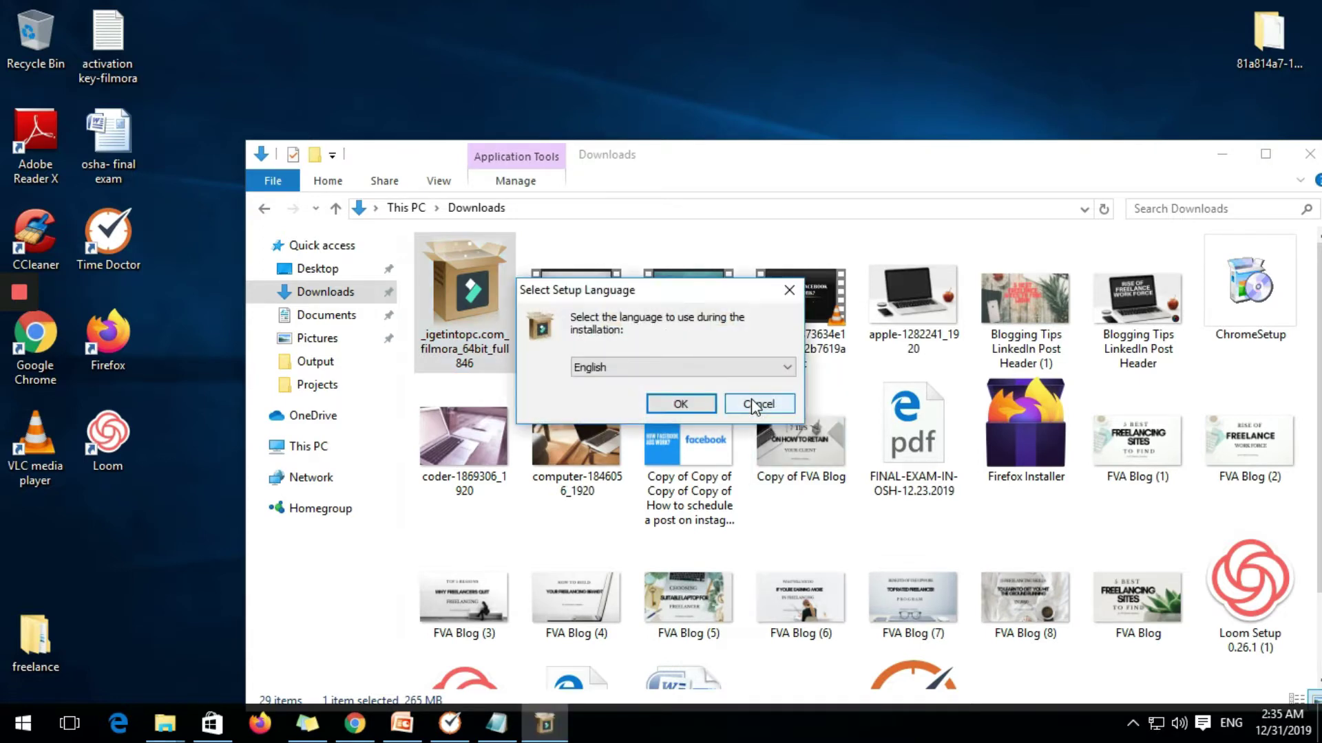
# Choose English, accept the license, and install to the default Program Files folder
pyautogui.click(681, 403)
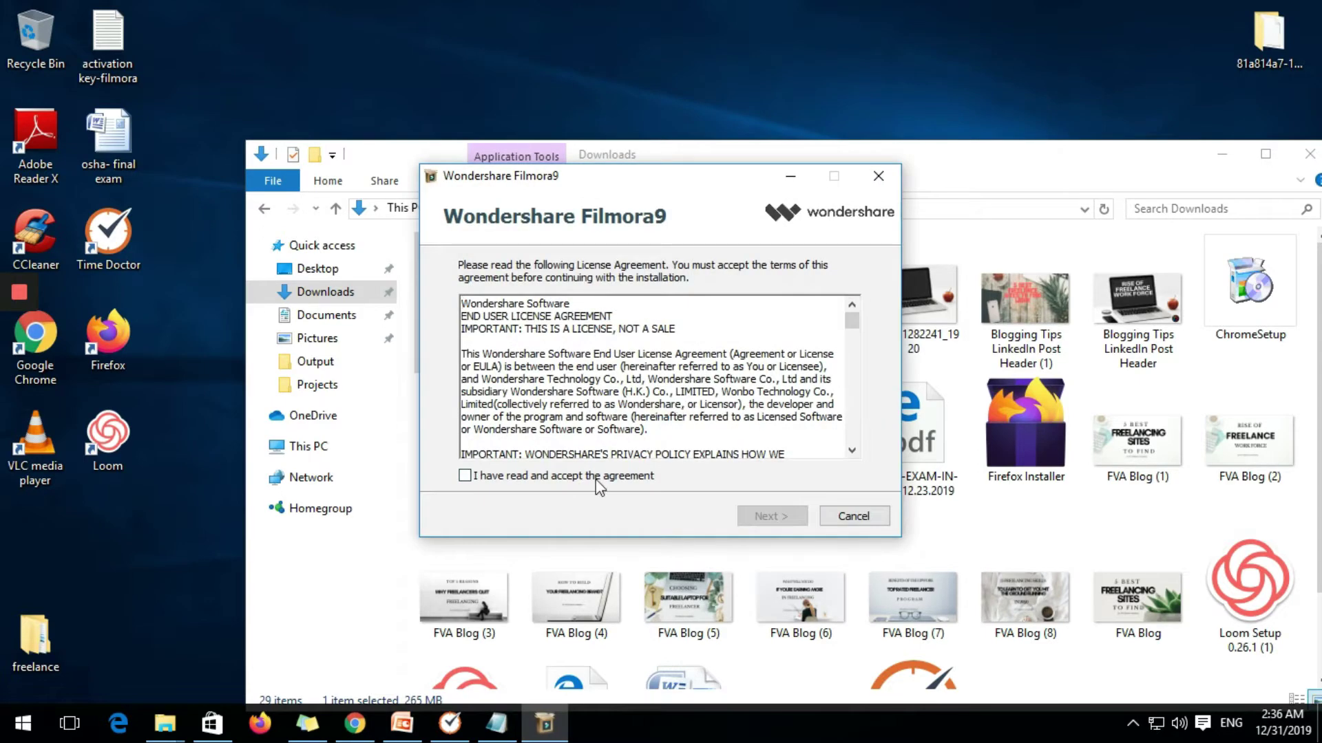
pyautogui.click(597, 478)
pyautogui.click(780, 520)
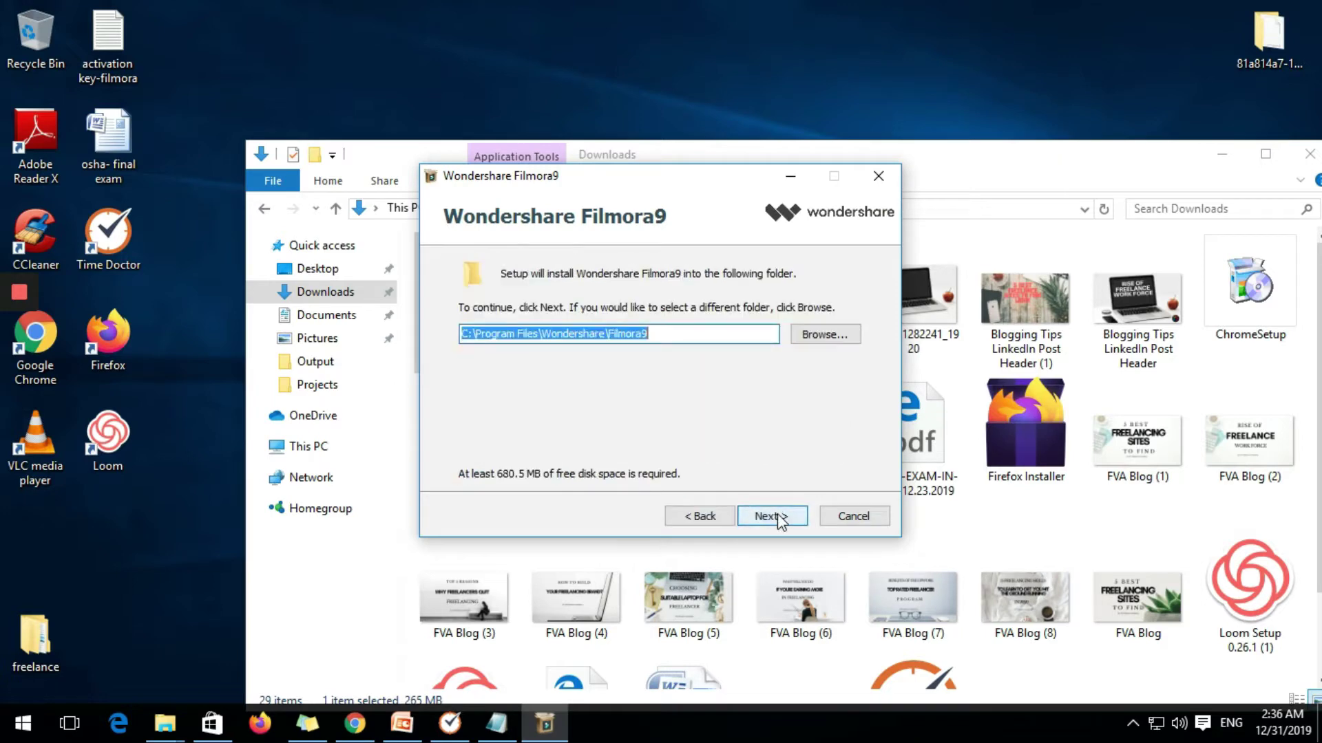
pyautogui.click(777, 516)
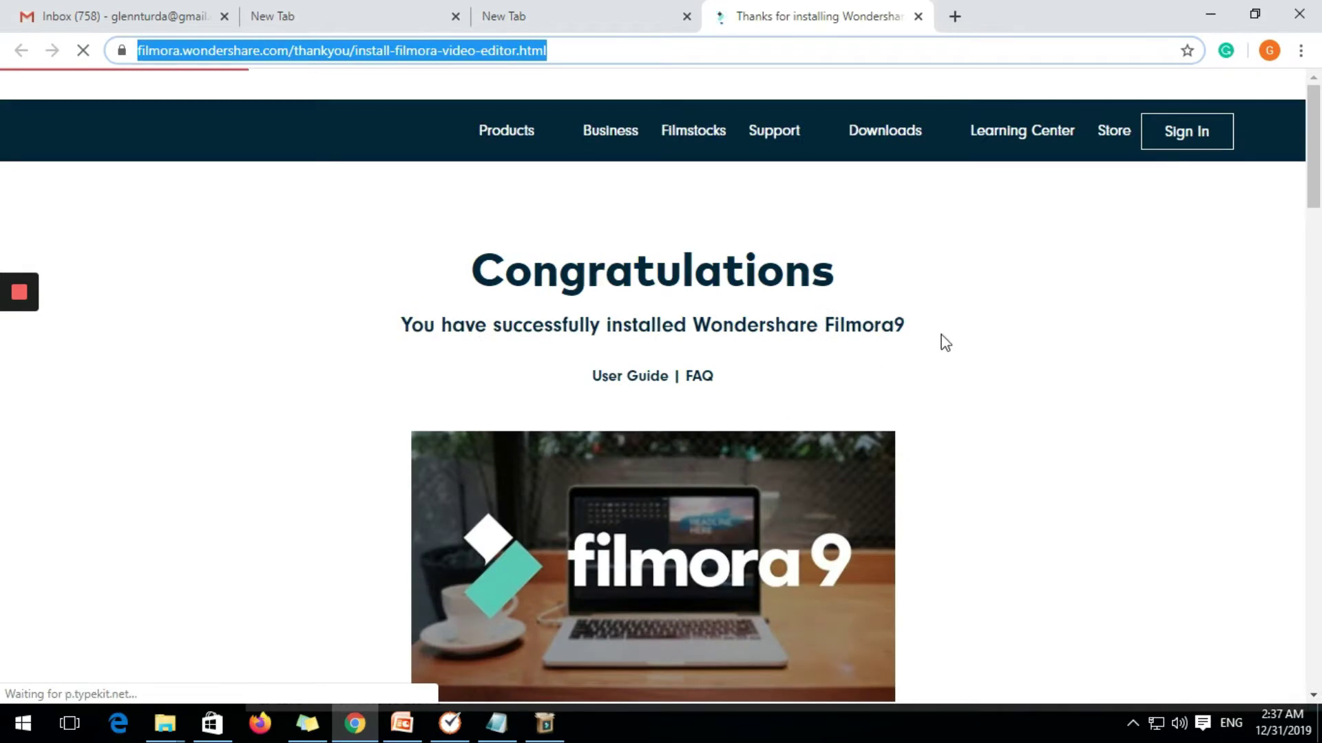
pyautogui.scroll(-3, 986, 328)
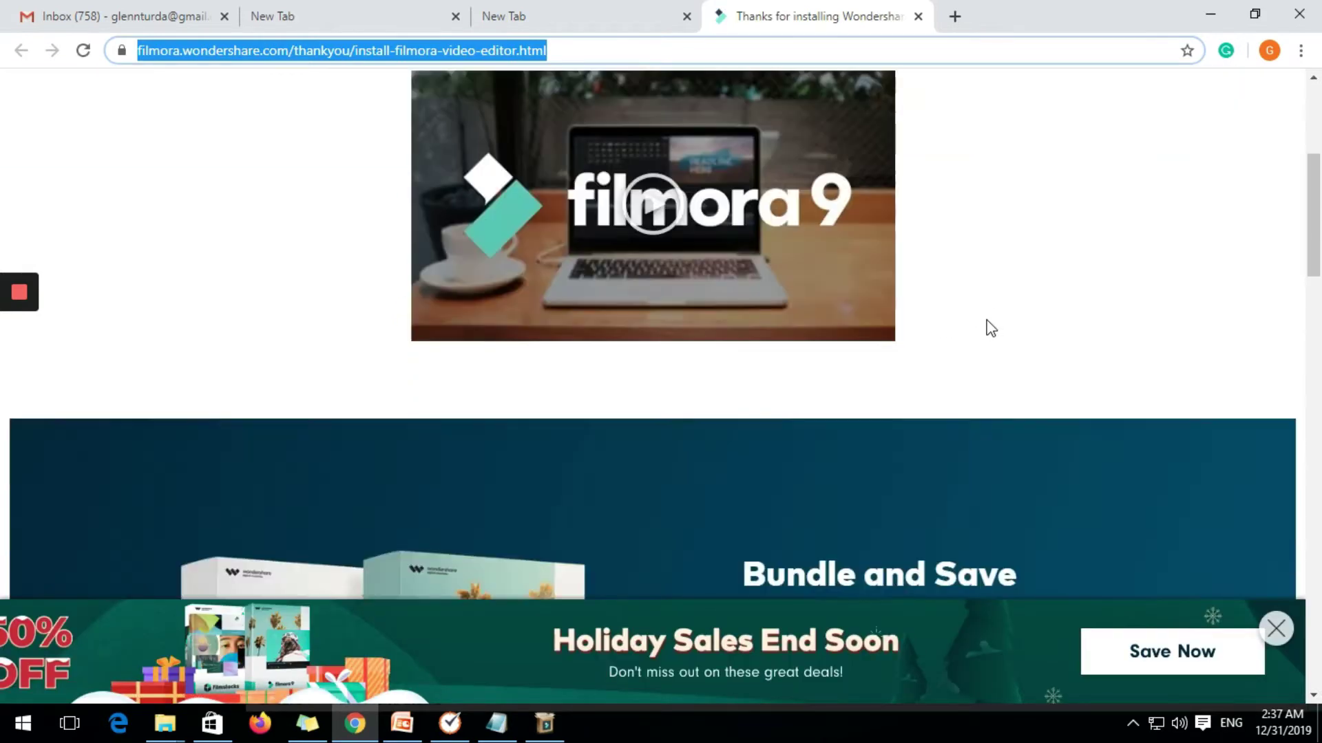
pyautogui.scroll(4, 988, 324)
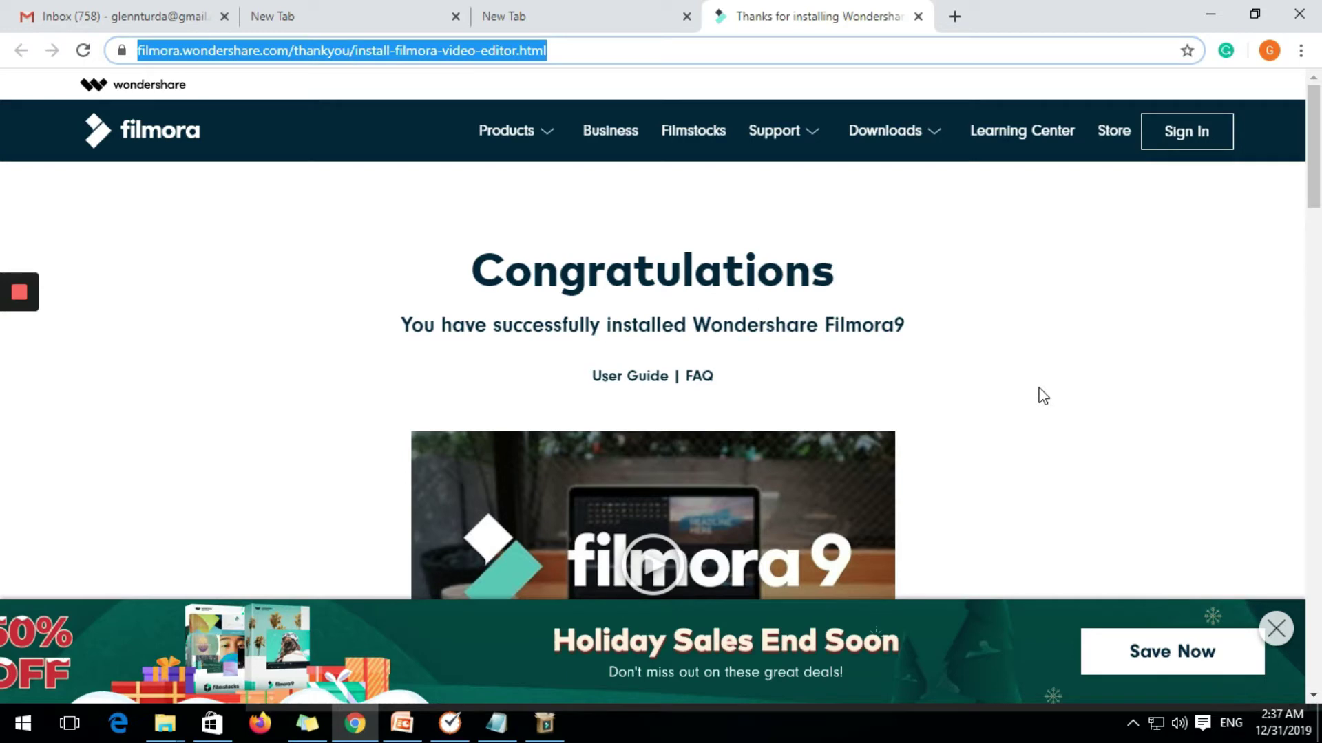
# Close Chrome's holiday sales banner and minimize the browser
pyautogui.click(1276, 628)
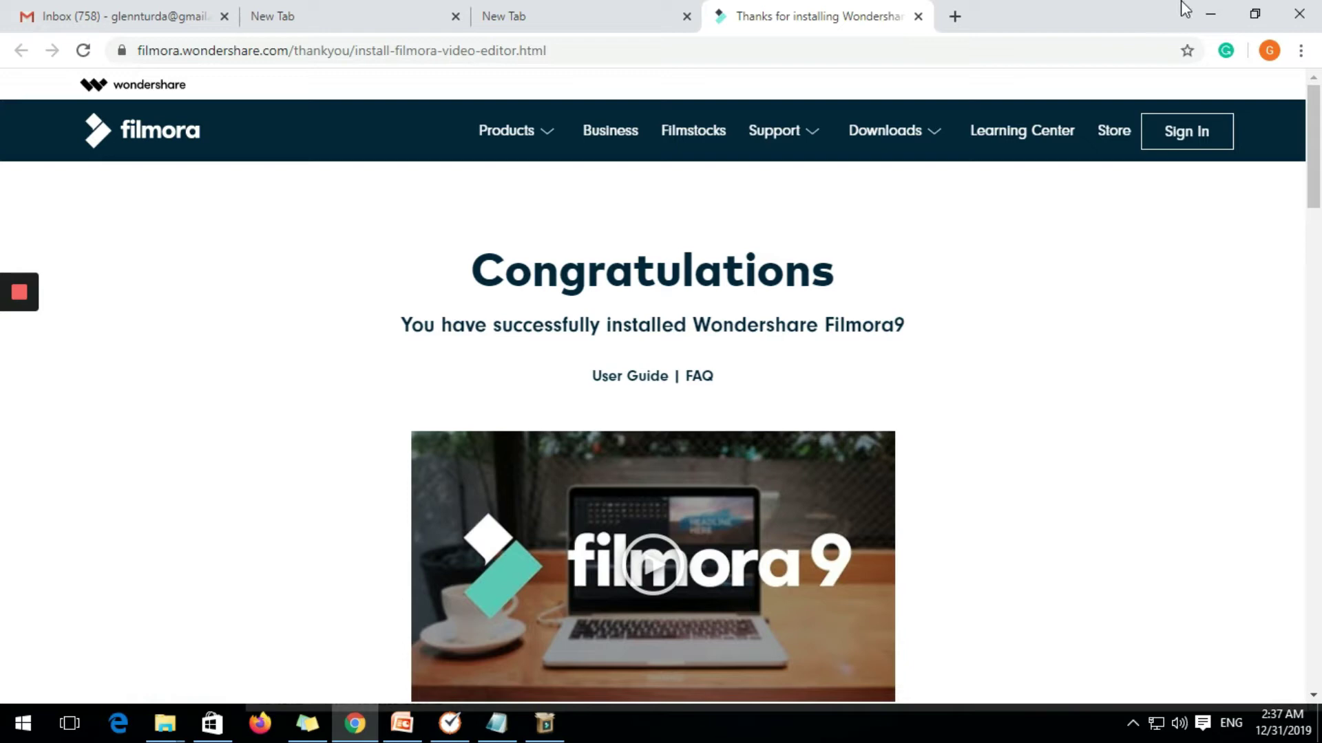
pyautogui.click(1208, 14)
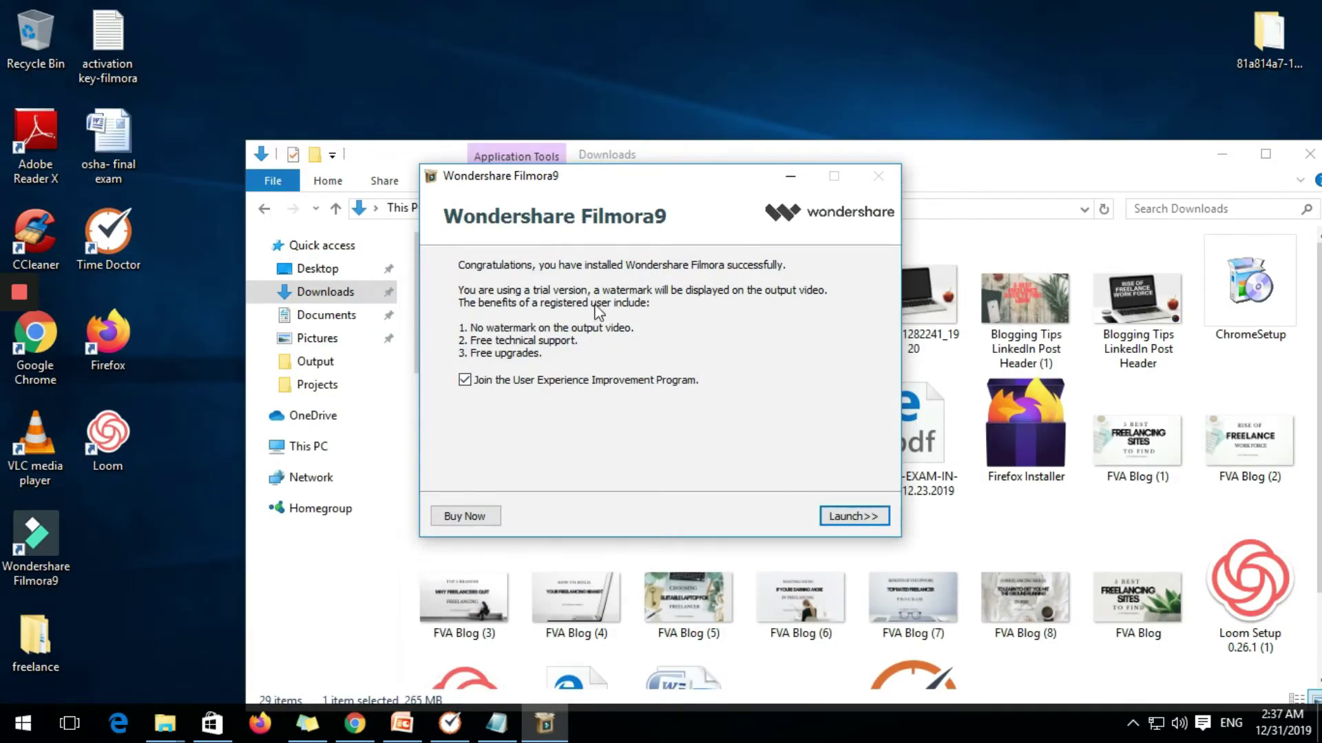
# Untick the User Experience Improvement Program, launch Filmora9, and minimize the Downloads window
pyautogui.click(504, 385)
pyautogui.click(853, 517)
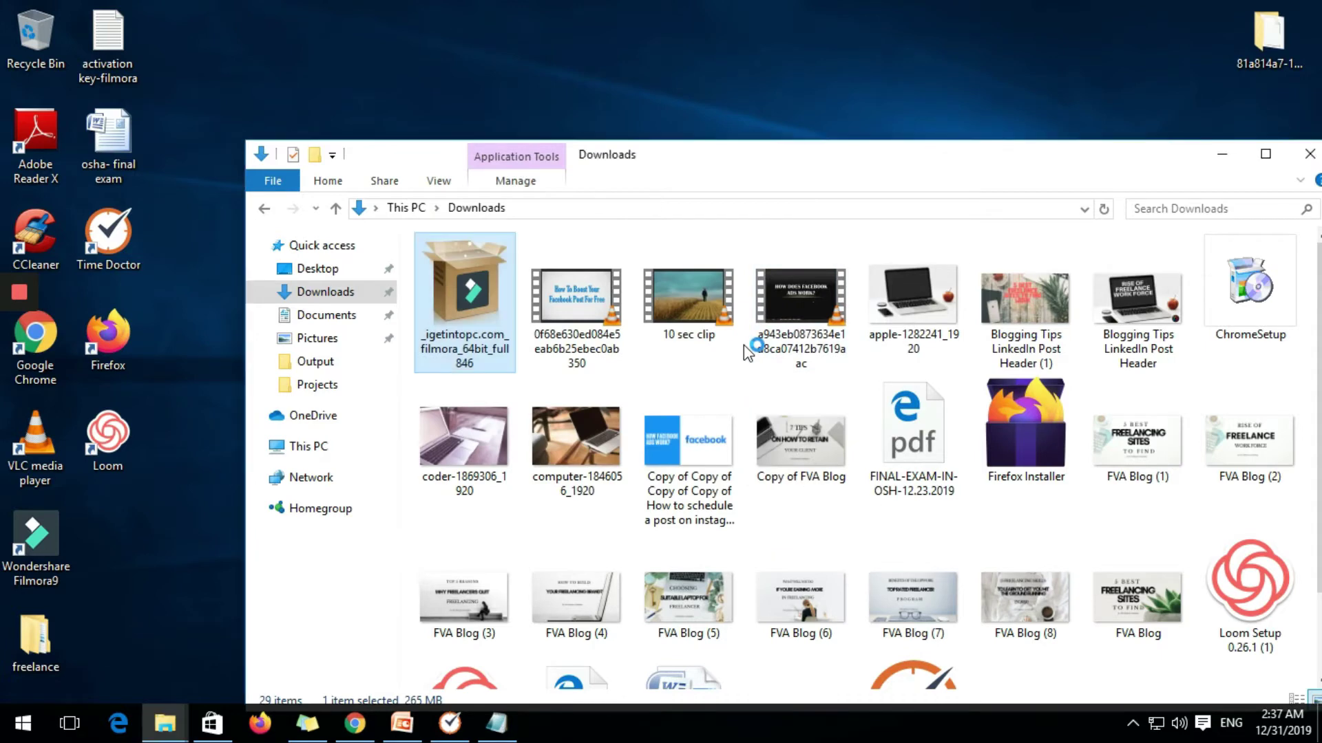
pyautogui.click(1222, 154)
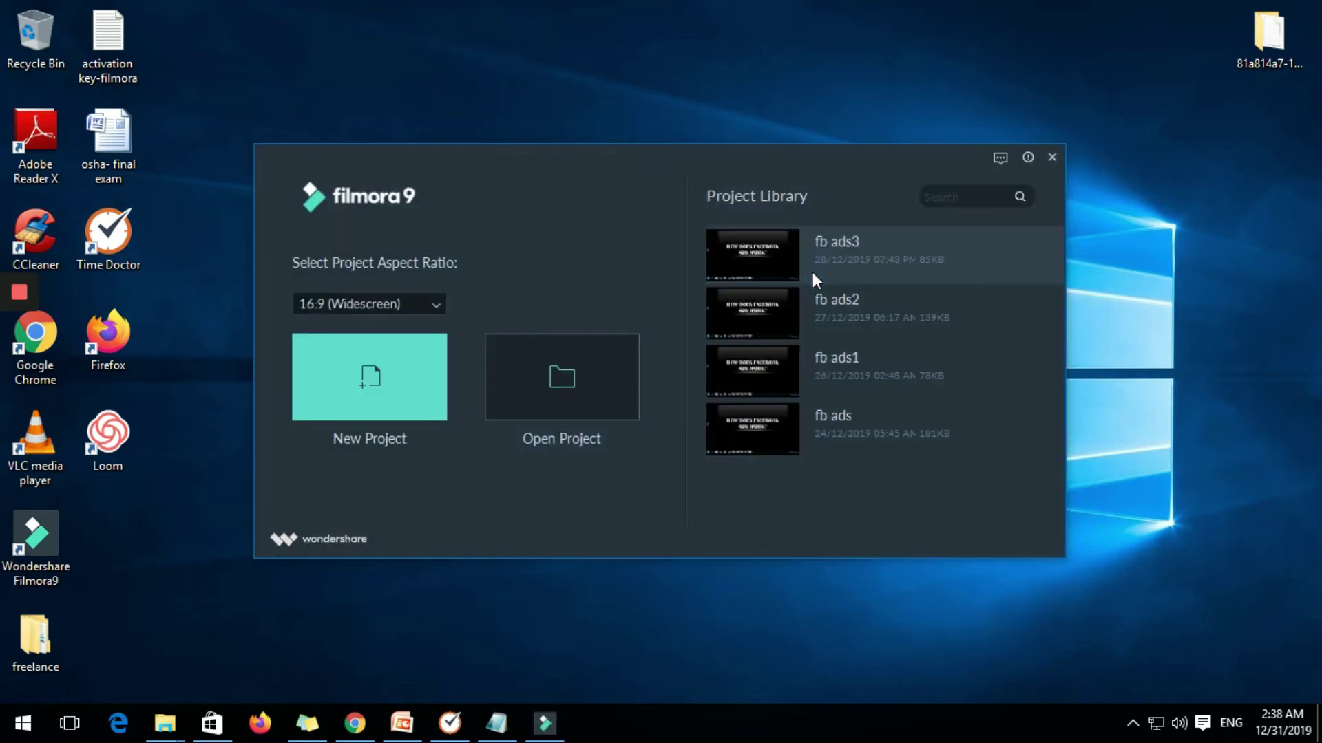
# Create a new project, close the Message Center, and show the Help menu
pyautogui.click(412, 375)
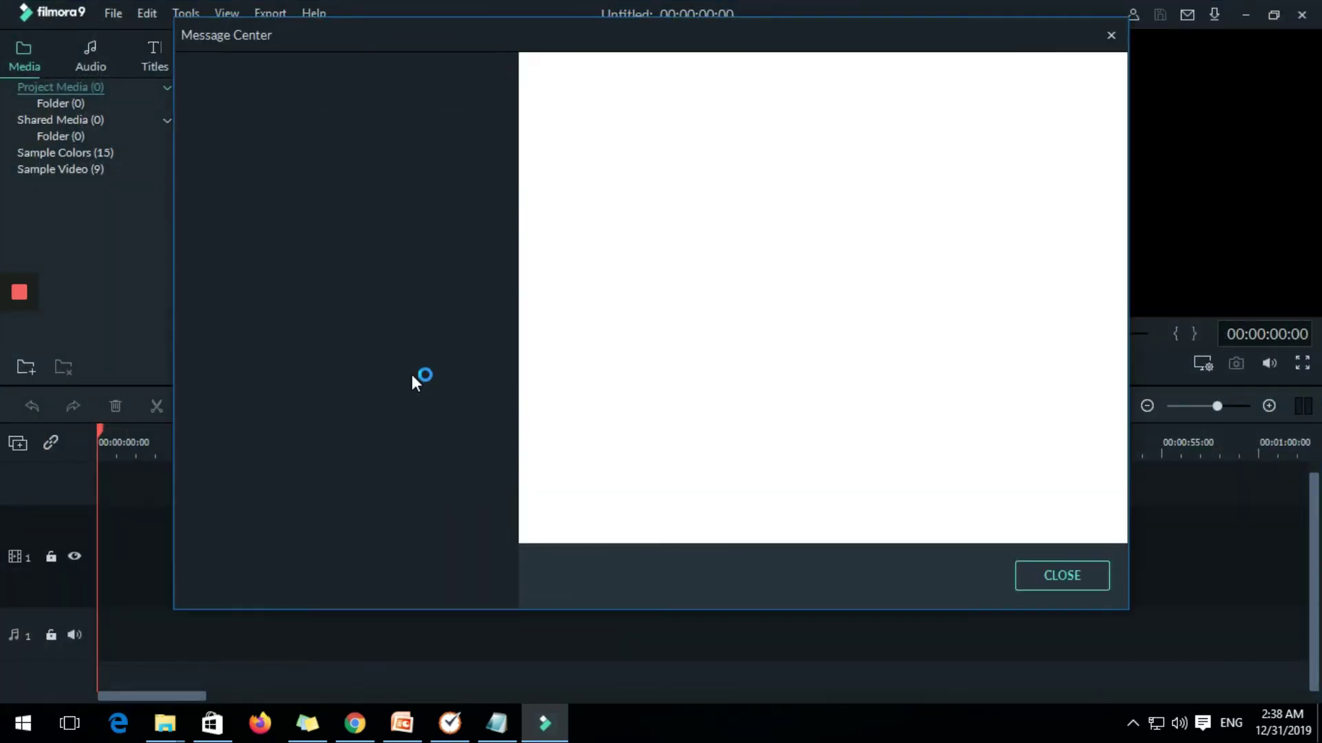
pyautogui.click(1064, 583)
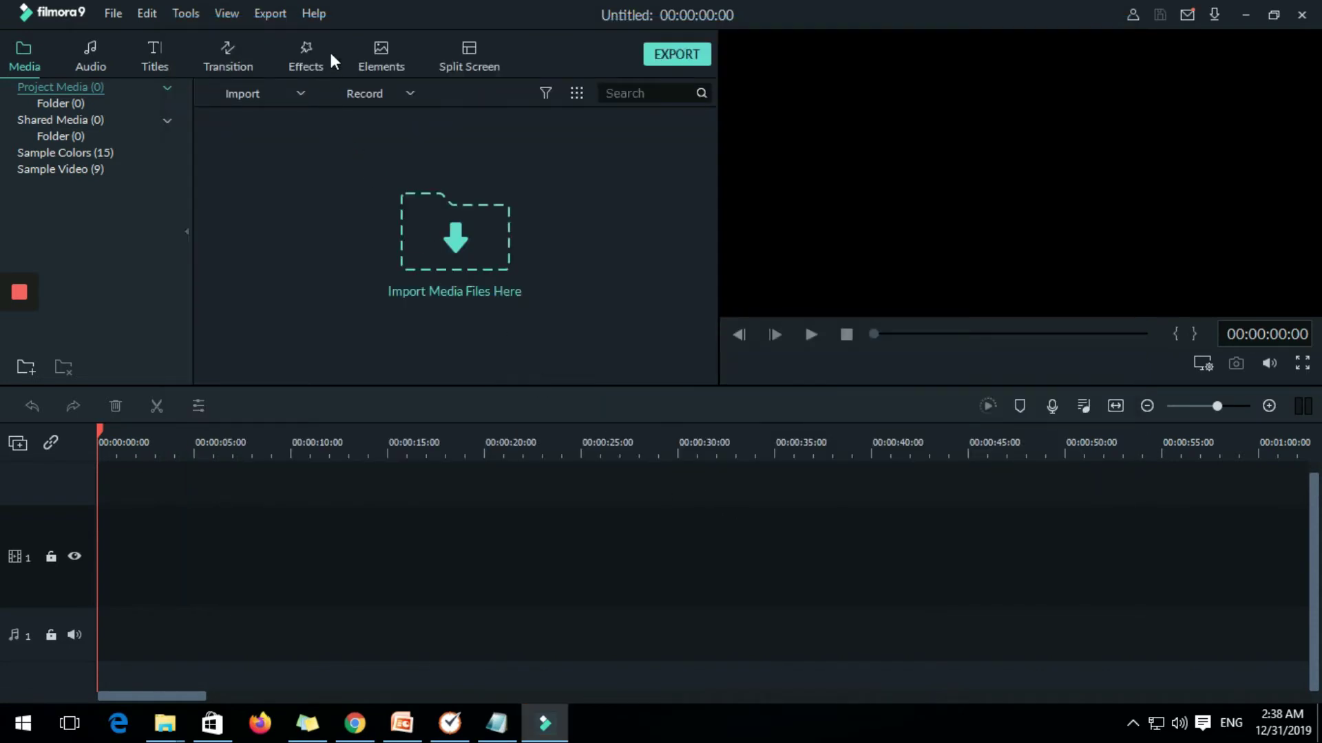
pyautogui.click(314, 14)
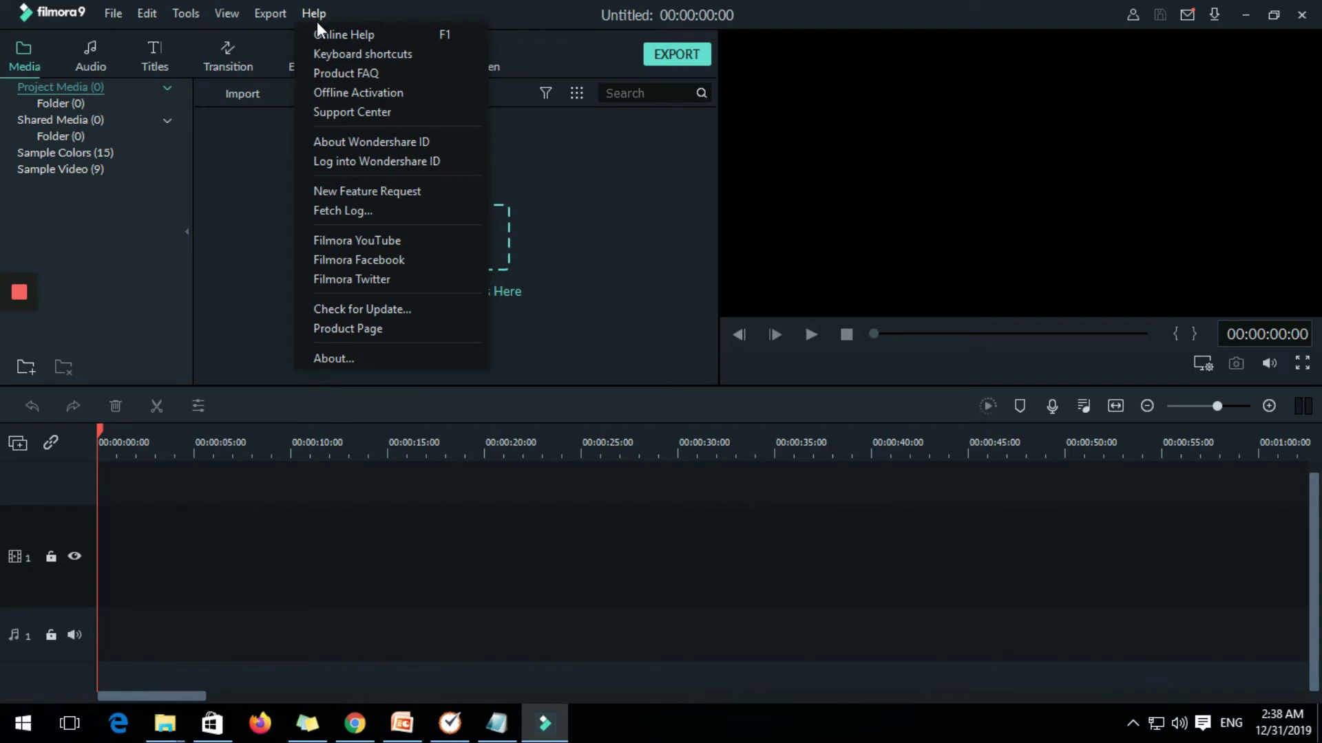
# Show Help > Offline Activation, then the Network and Sharing Centre from the tray
pyautogui.click(382, 96)
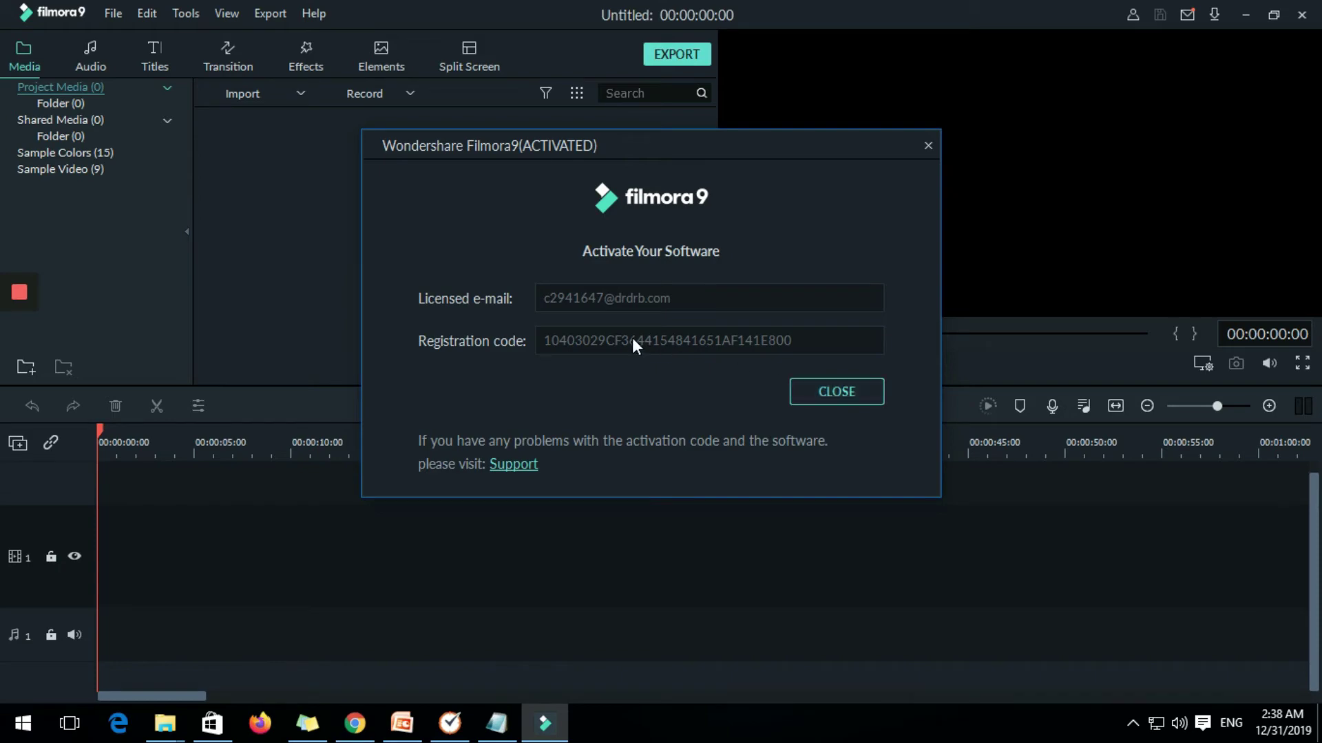
pyautogui.rightClick(1164, 735)
pyautogui.click(1172, 716)
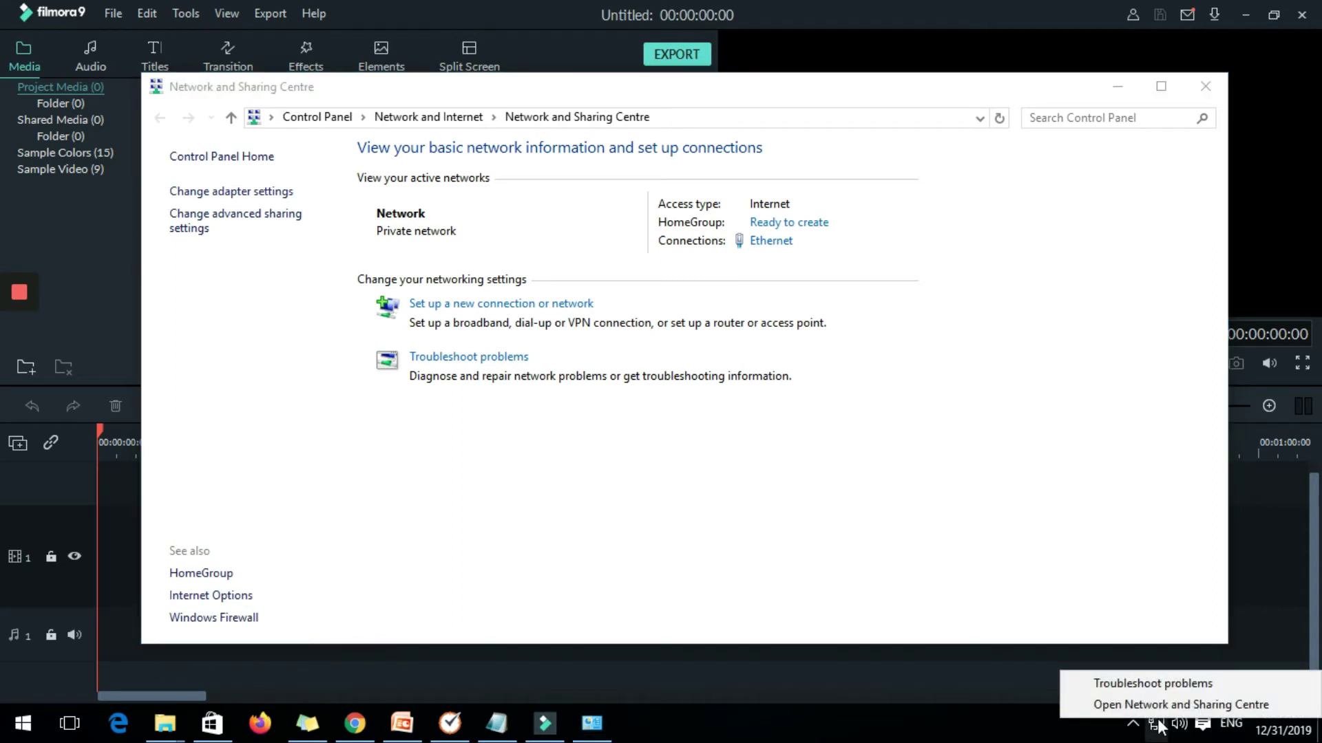
# Check the Ethernet connection status, then close it and minimize the network window
pyautogui.click(1180, 704)
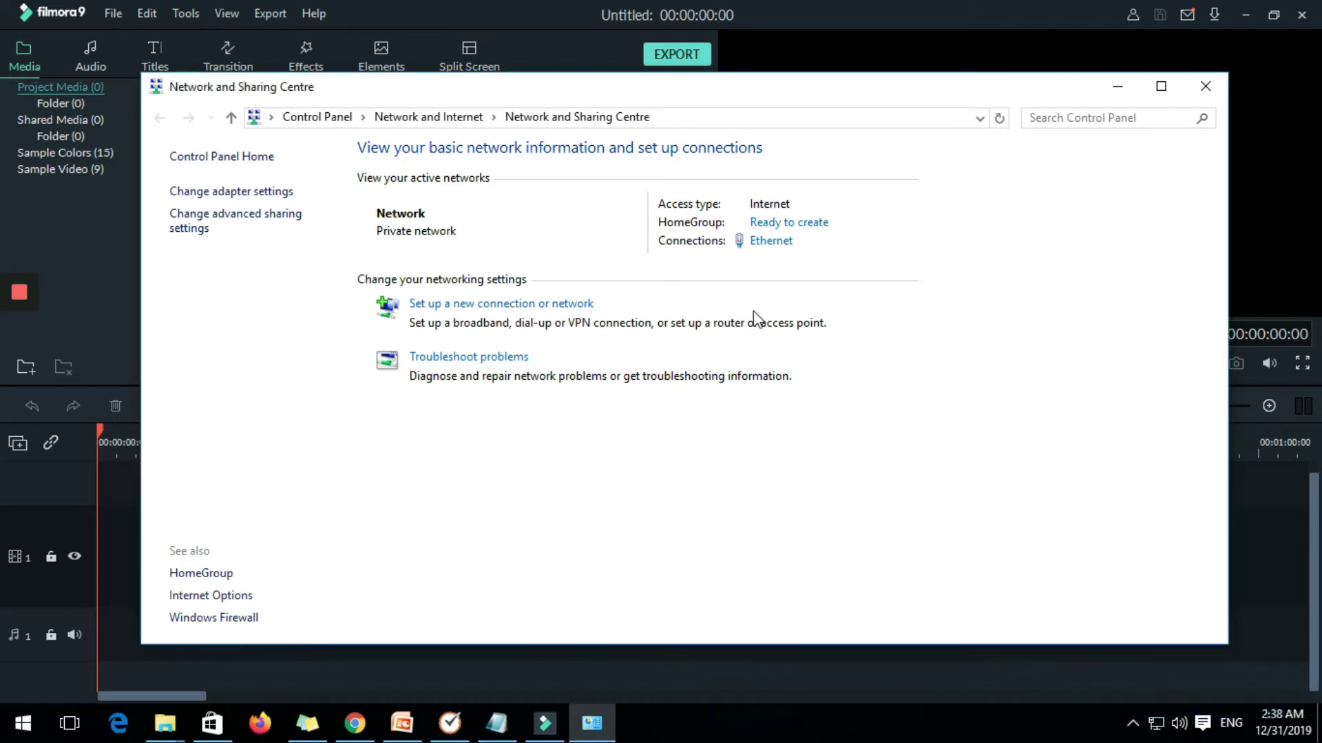
pyautogui.click(773, 244)
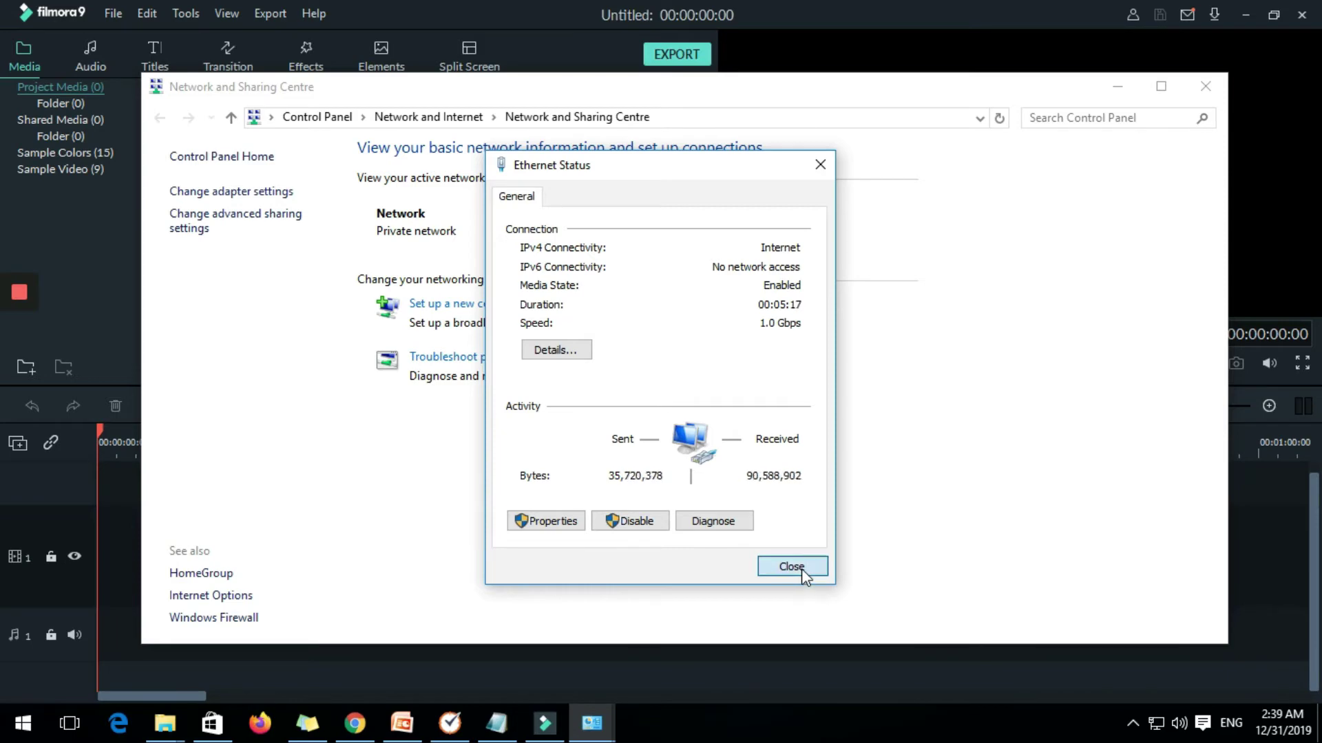
pyautogui.click(801, 569)
pyautogui.click(1120, 87)
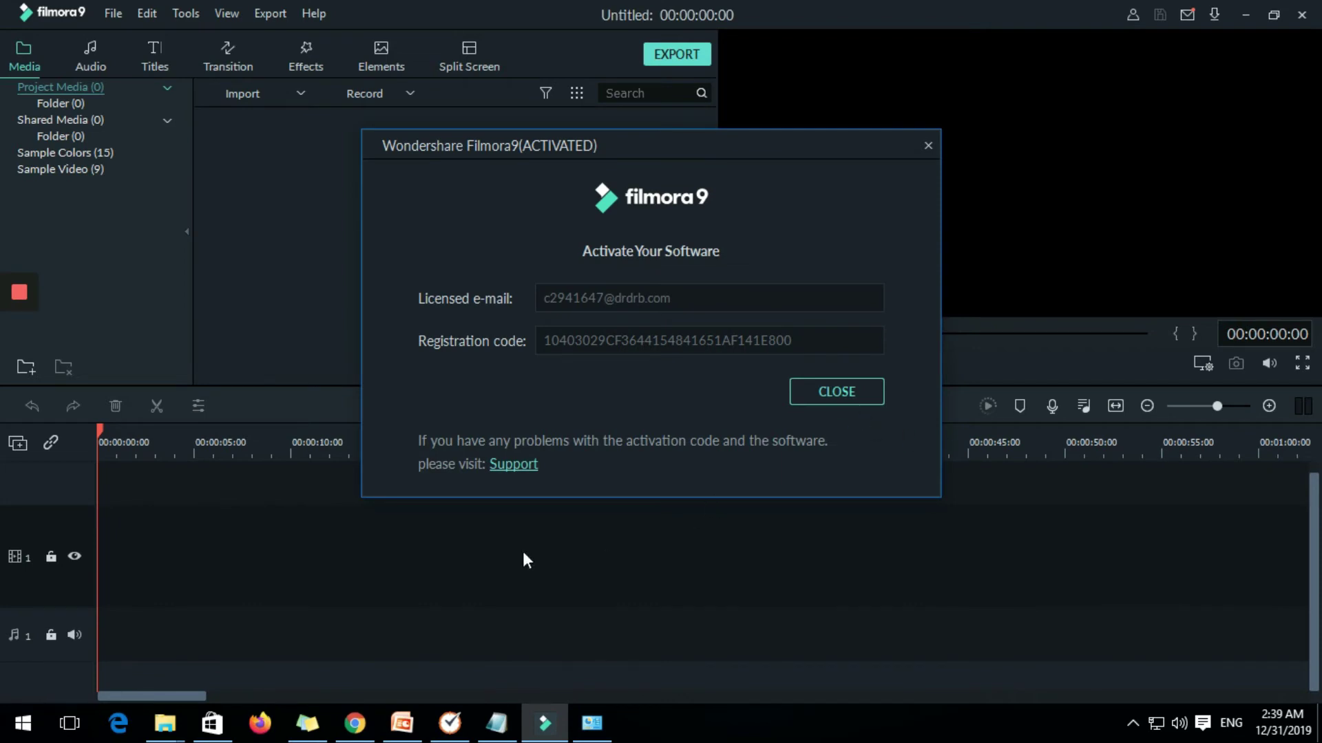
# Compare the first licence email in activation key-filmora.txt with the activation dialog
pyautogui.click(496, 723)
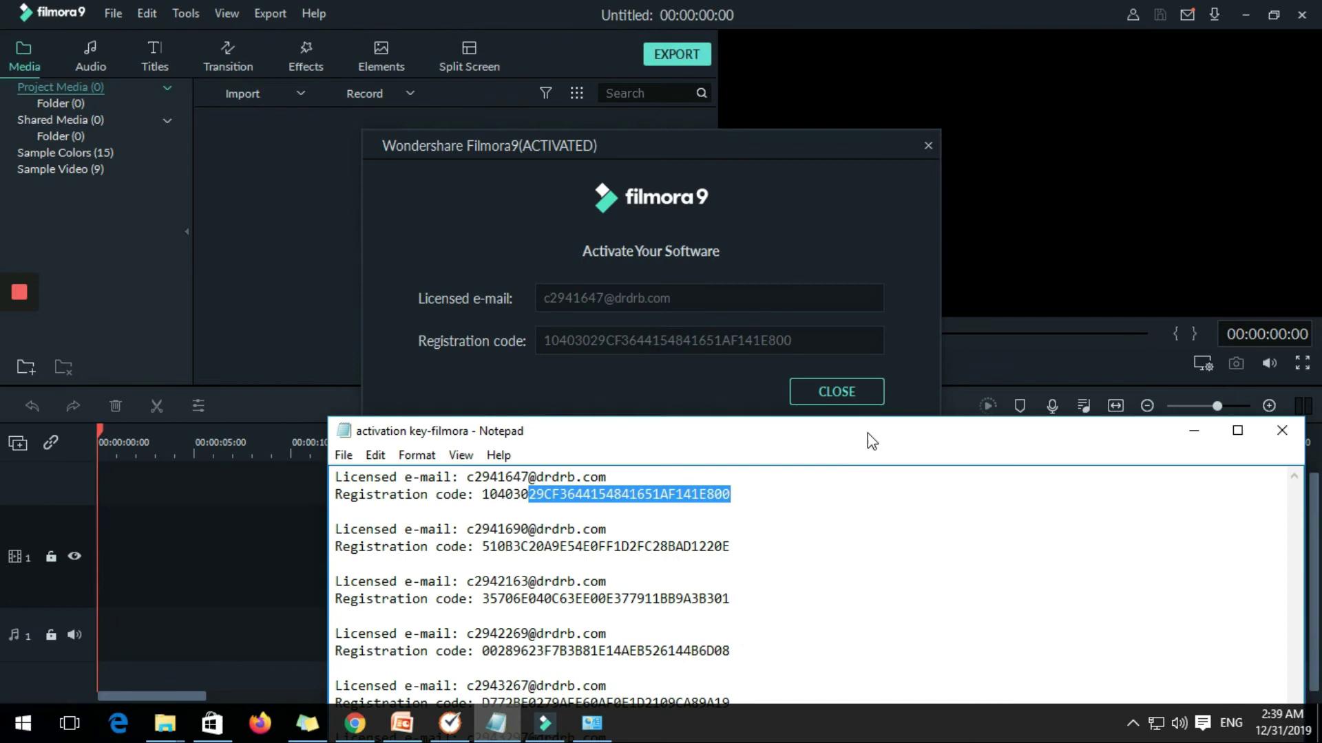
pyautogui.moveTo(868, 440); pyautogui.dragTo(915, 348)
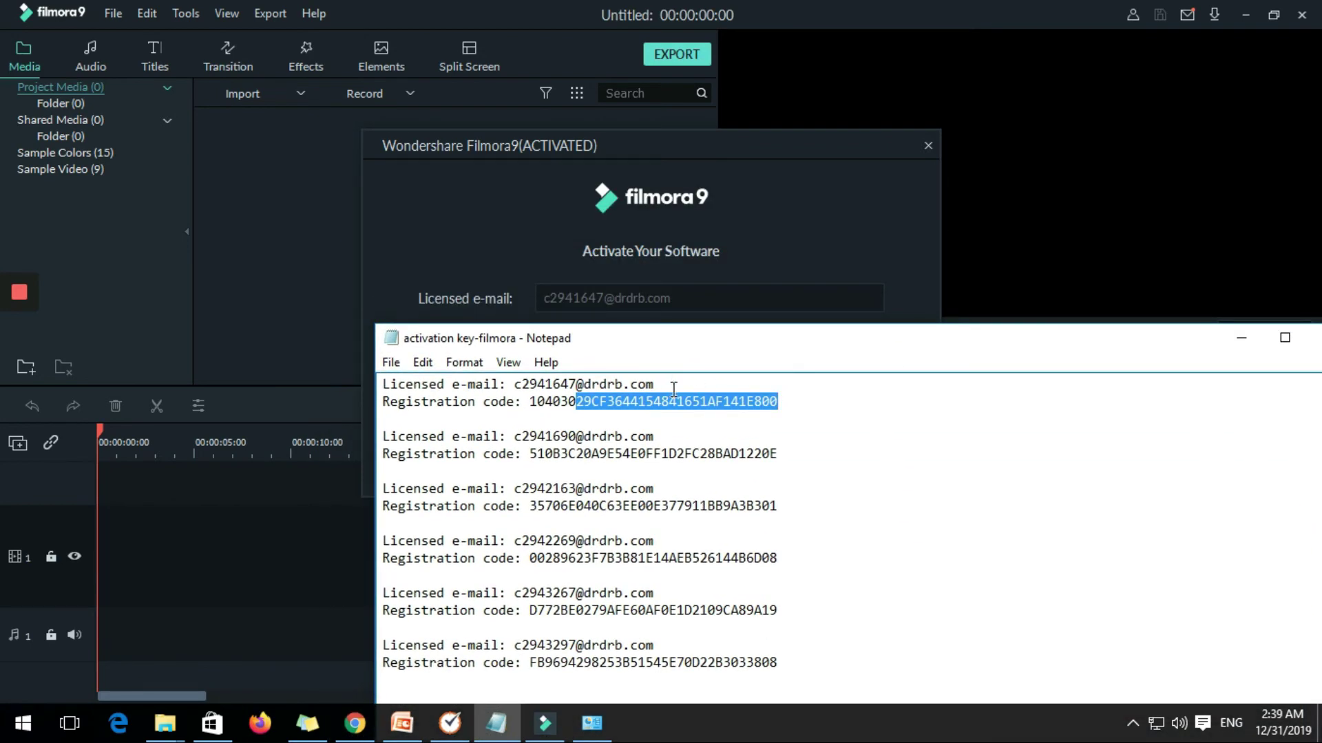
pyautogui.moveTo(655, 384); pyautogui.dragTo(515, 384)
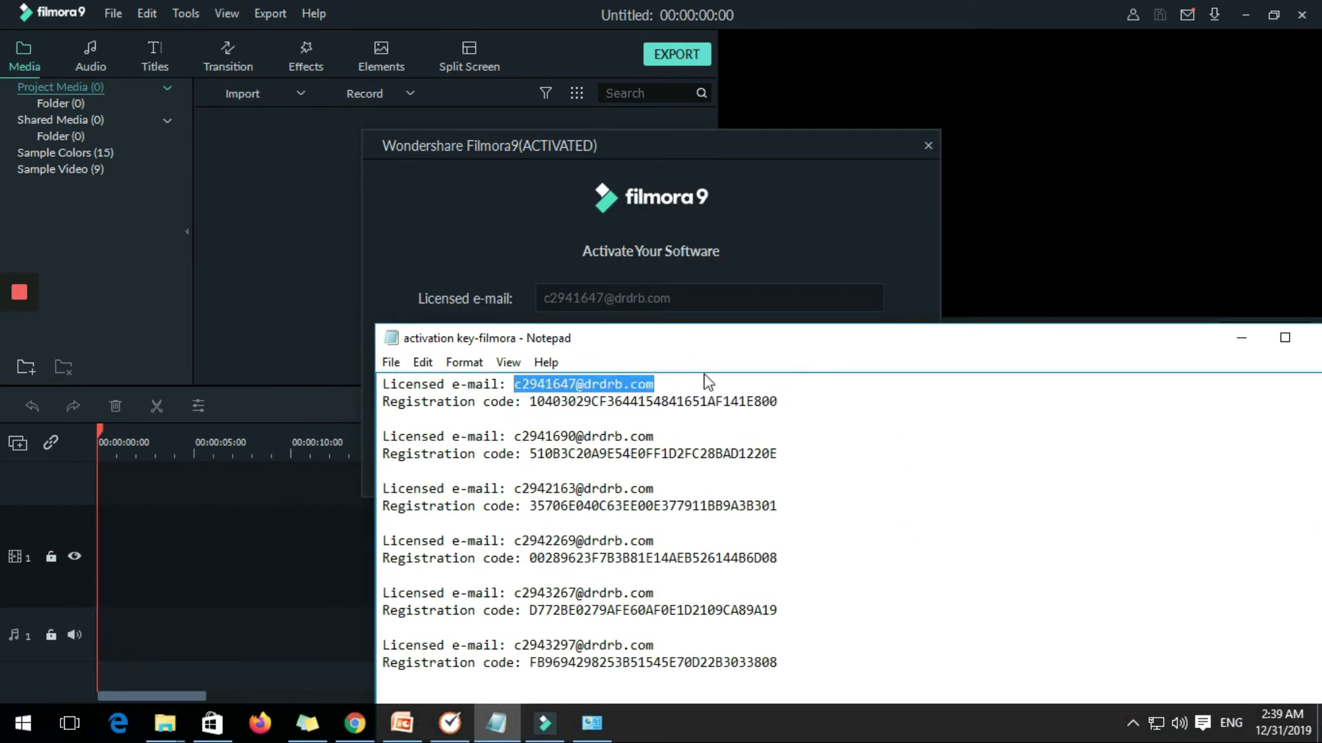
pyautogui.click(1242, 338)
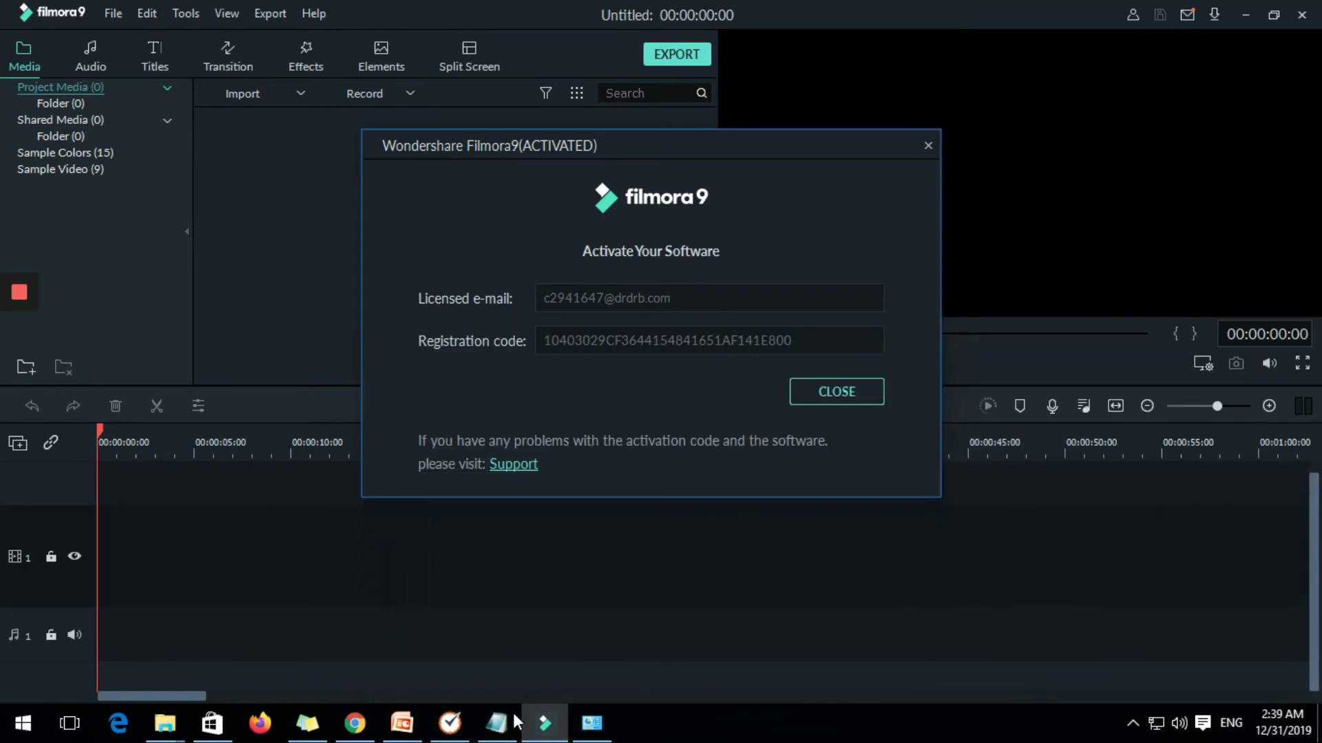
# Compare the first registration code with the dialog, then close the activation dialog
pyautogui.click(497, 723)
pyautogui.click(808, 400)
pyautogui.doubleClick(700, 401)
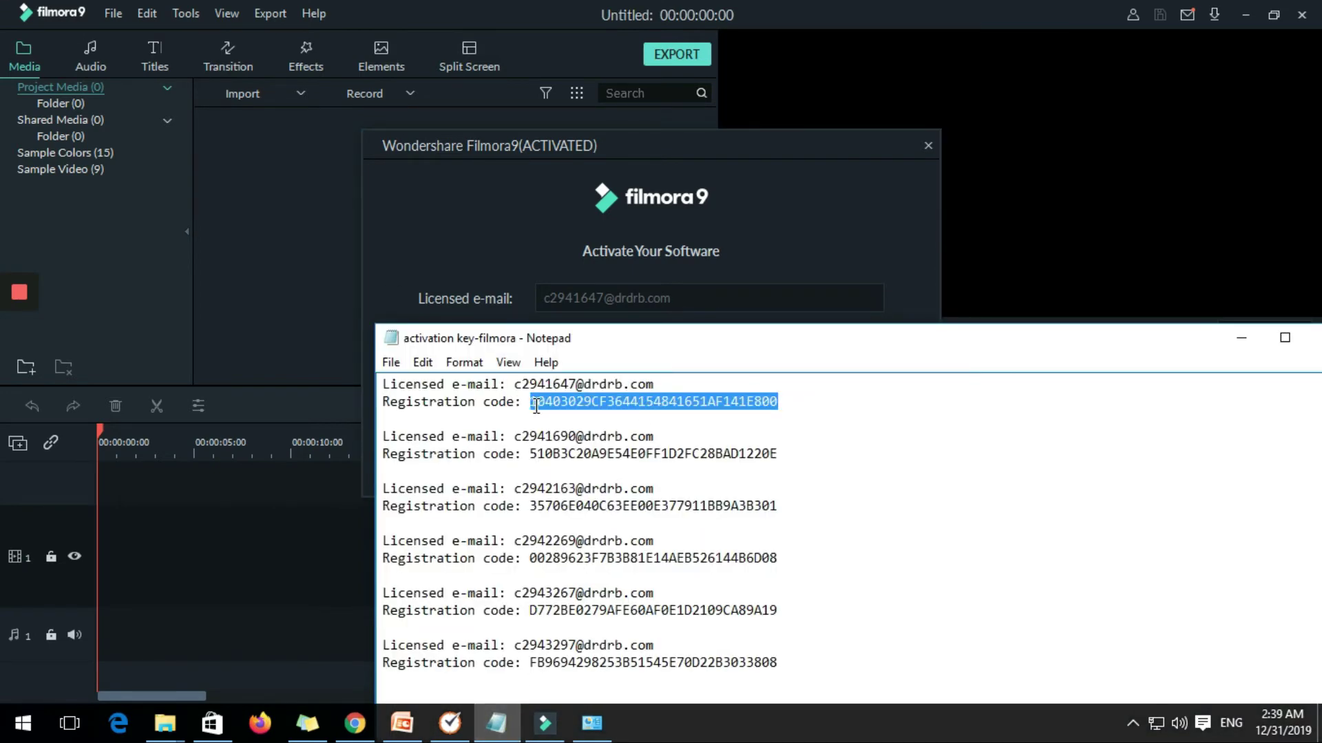
pyautogui.moveTo(857, 340); pyautogui.dragTo(720, 344)
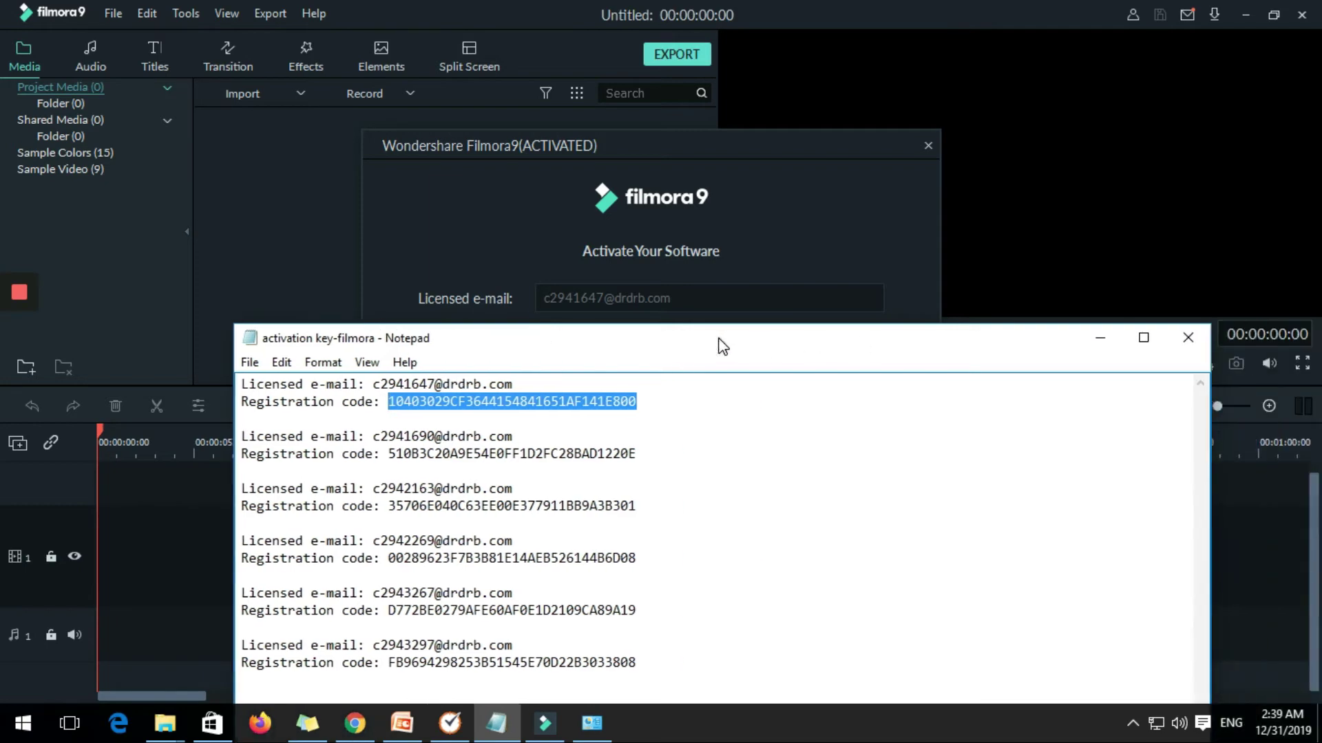
pyautogui.click(1100, 338)
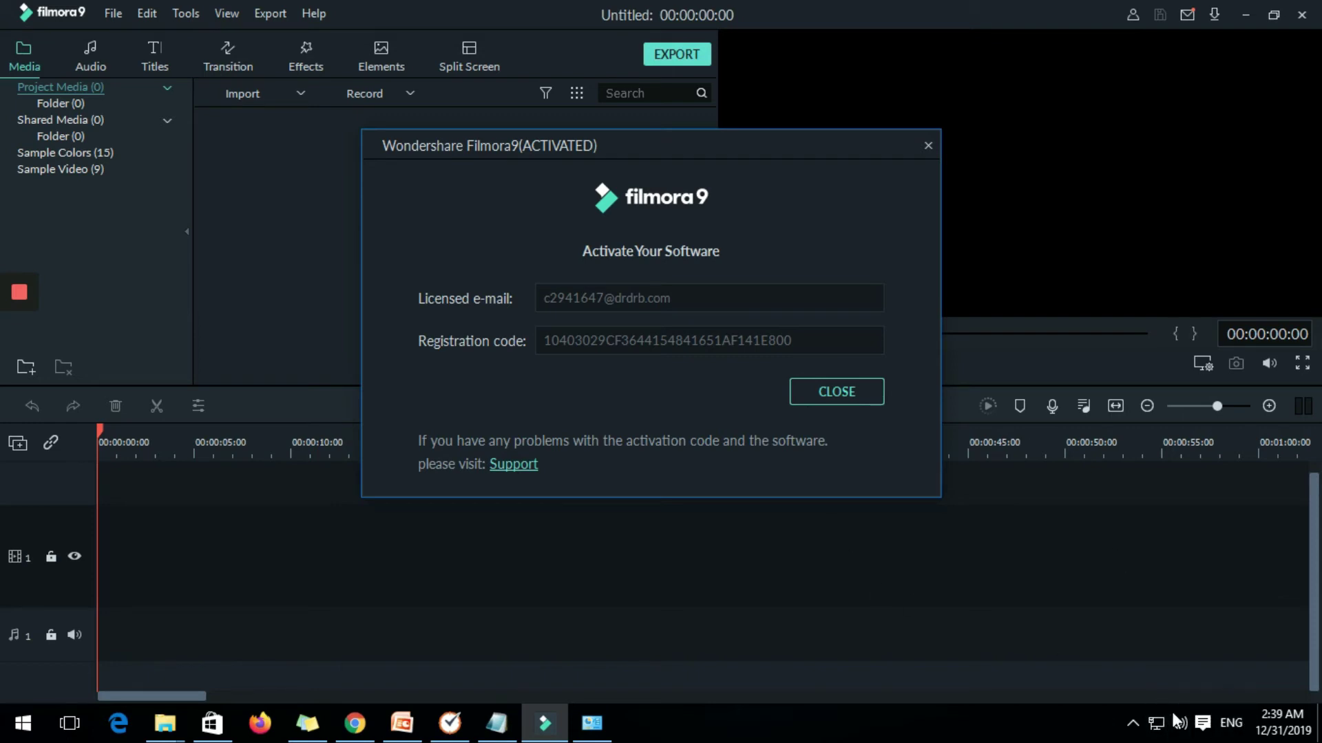
pyautogui.click(824, 394)
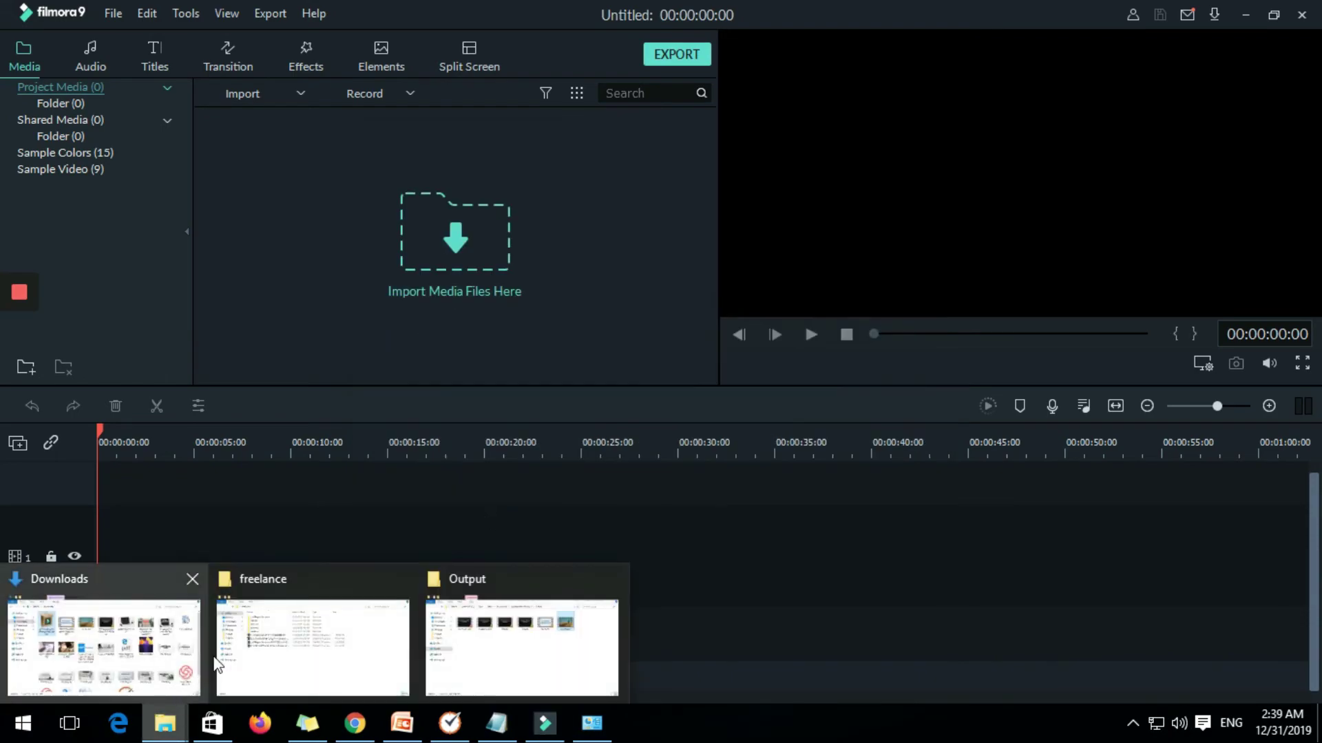
pyautogui.moveTo(166, 724)
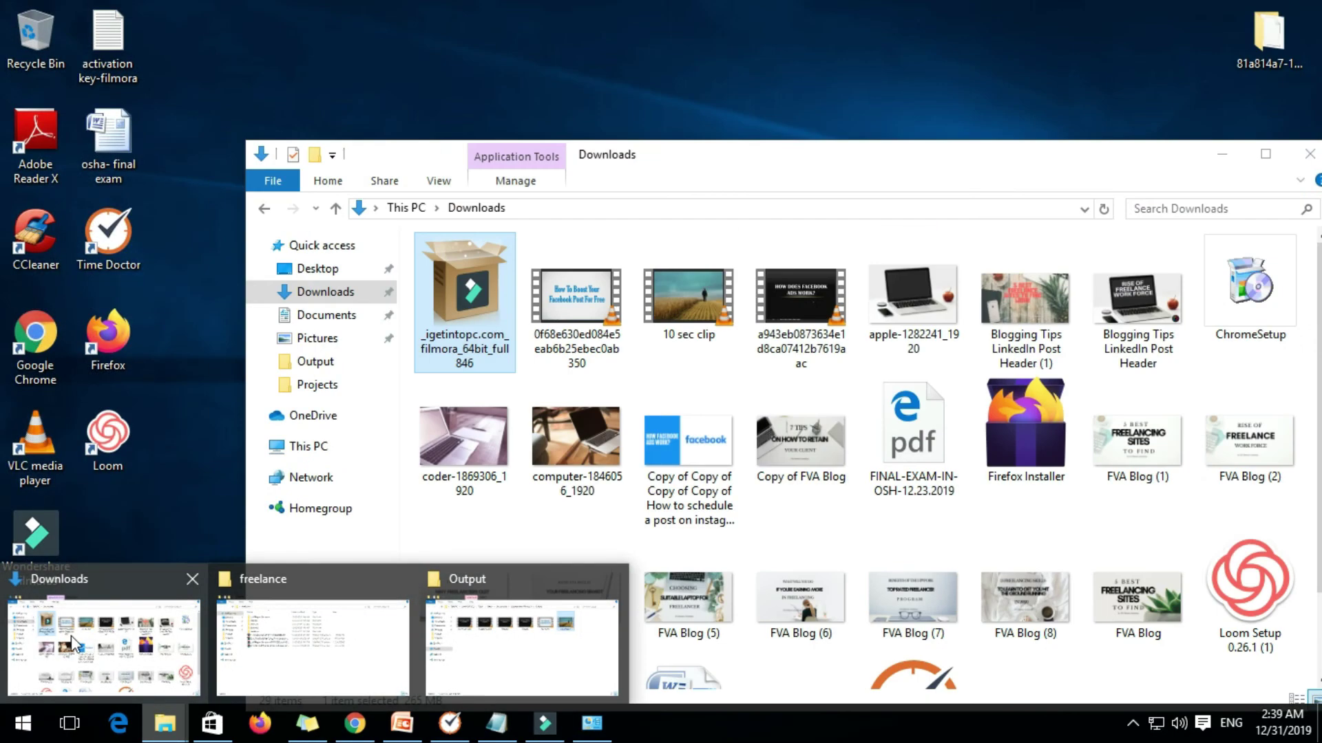
# Add the 10 sec clip from Downloads to the timeline and rewind to the start
pyautogui.click(71, 635)
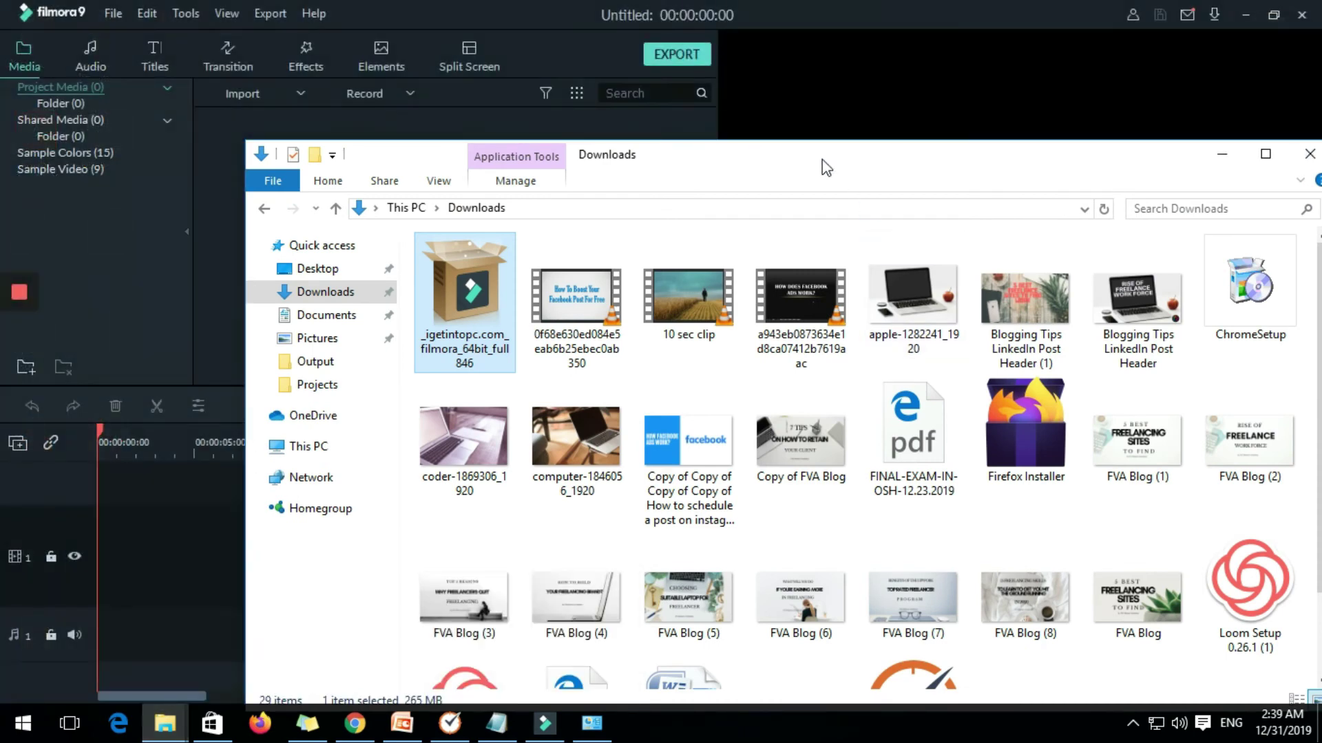
pyautogui.moveTo(823, 162); pyautogui.dragTo(1067, 306)
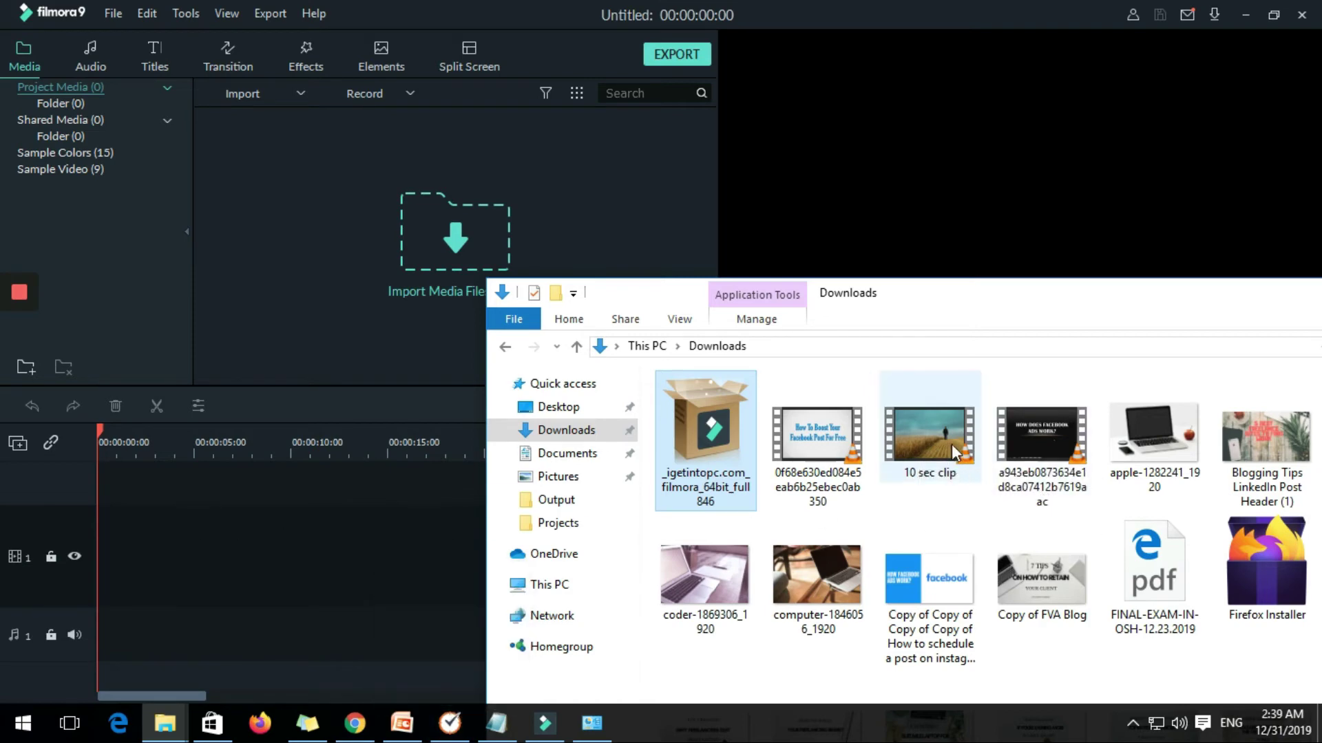
pyautogui.moveTo(954, 451); pyautogui.dragTo(226, 584)
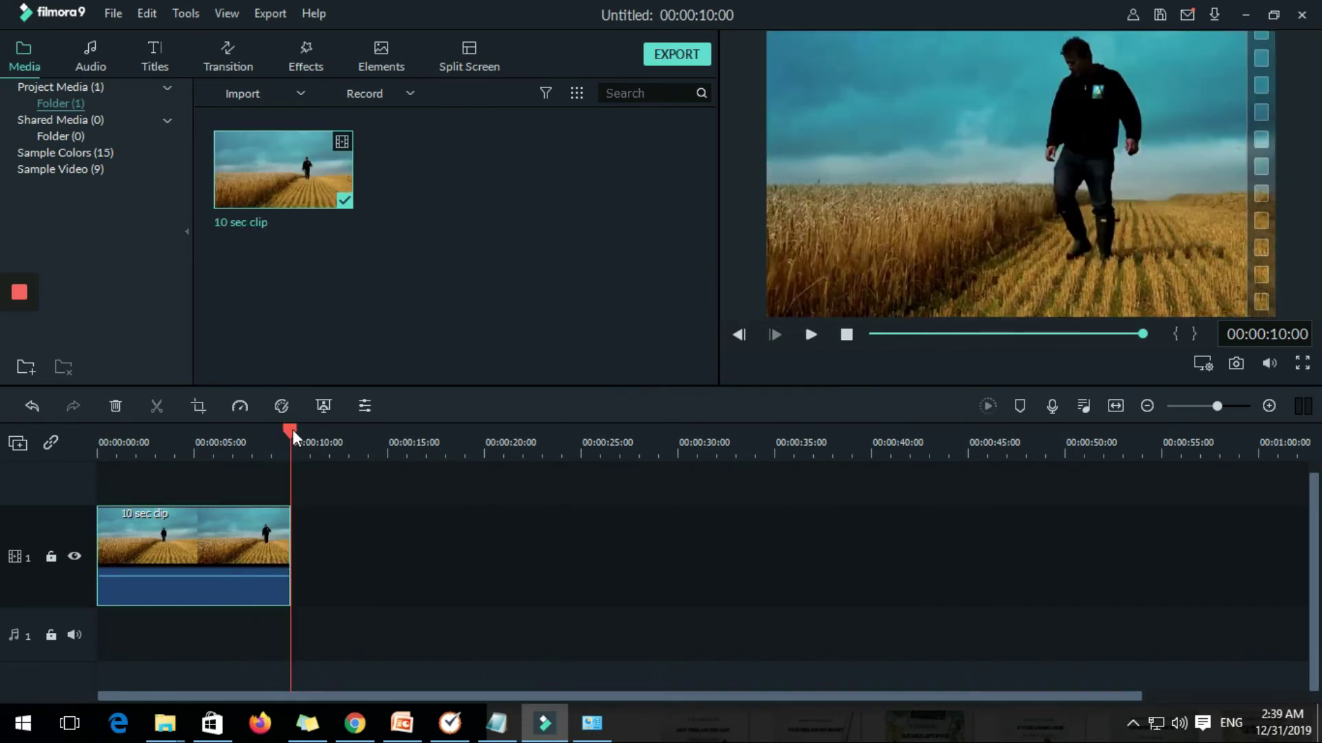
pyautogui.moveTo(293, 430); pyautogui.dragTo(100, 431)
# Place the Credit 1 title at the timeline start and bring up export settings
pyautogui.click(155, 58)
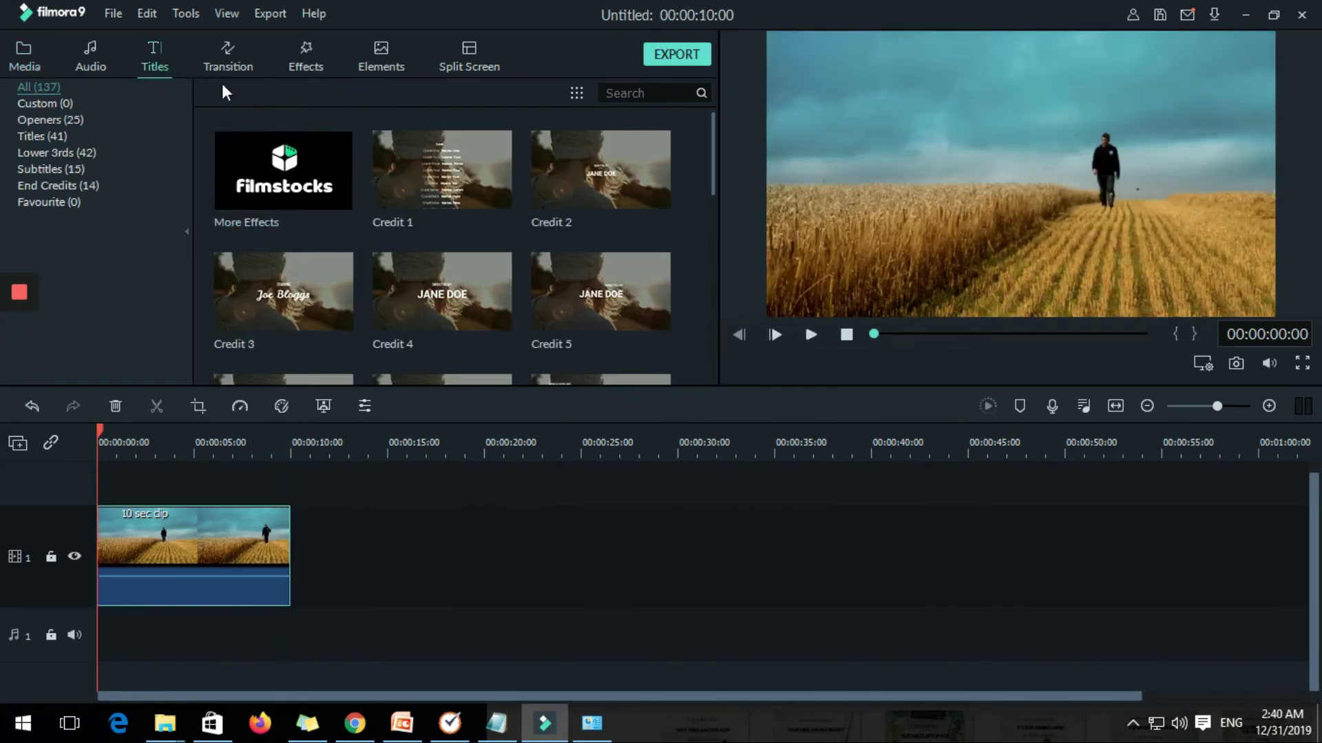
pyautogui.moveTo(505, 207)
pyautogui.mouseDown()
pyautogui.moveTo(155, 588)
pyautogui.moveTo(89, 582)
pyautogui.mouseUp()
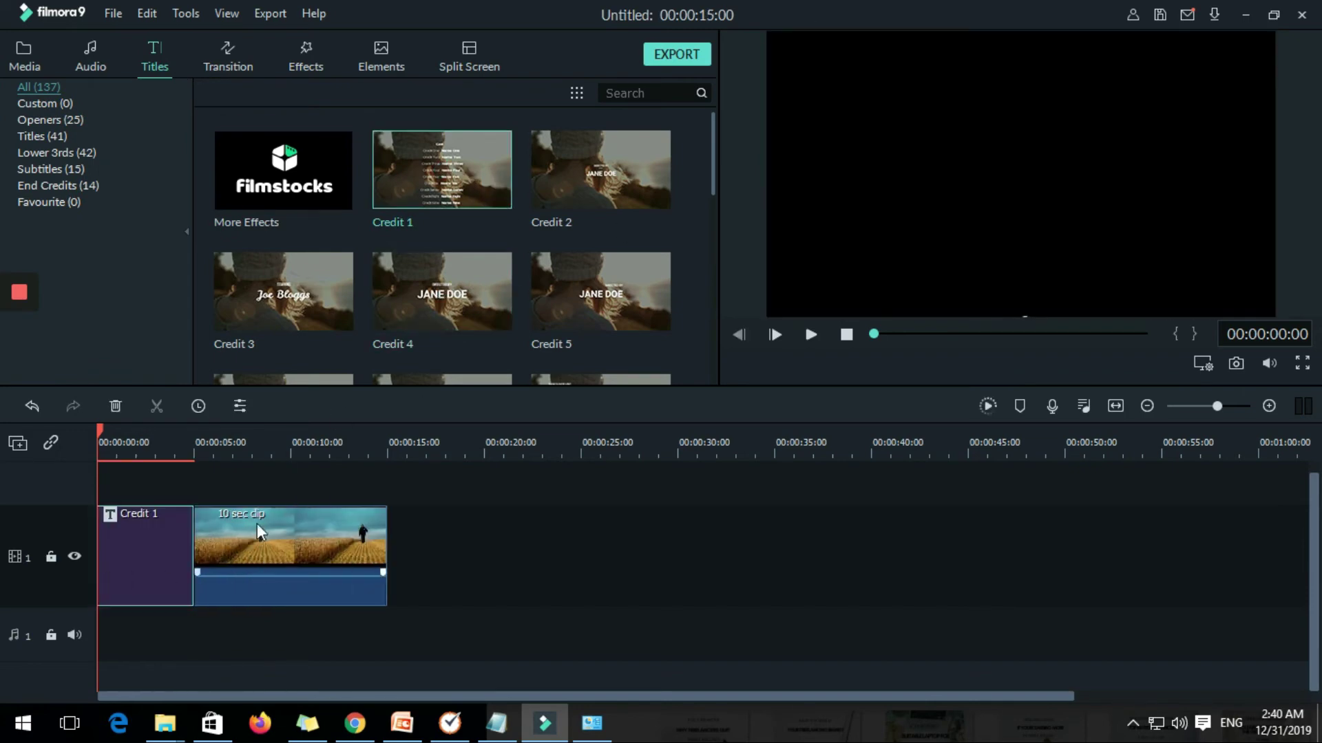
pyautogui.click(675, 53)
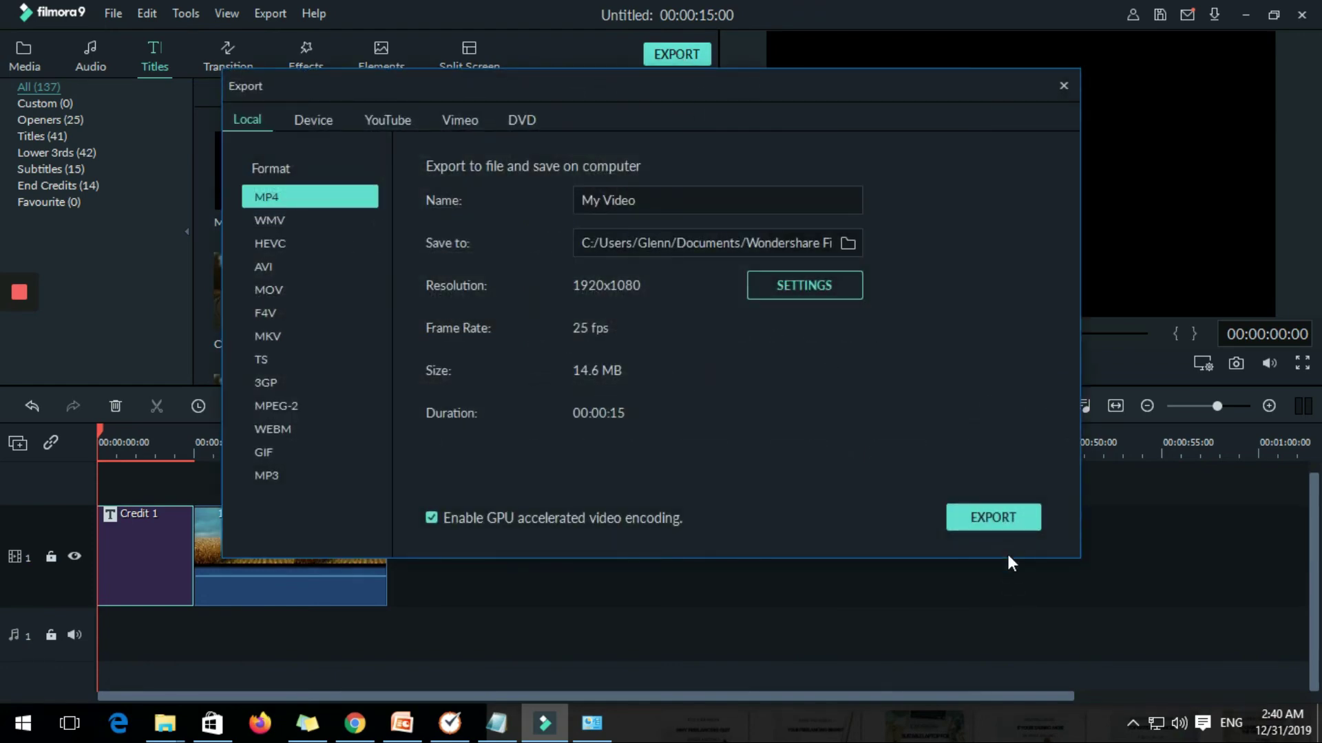
# Export the project as MP4 and reveal the My Video3 file in its folder
pyautogui.click(997, 517)
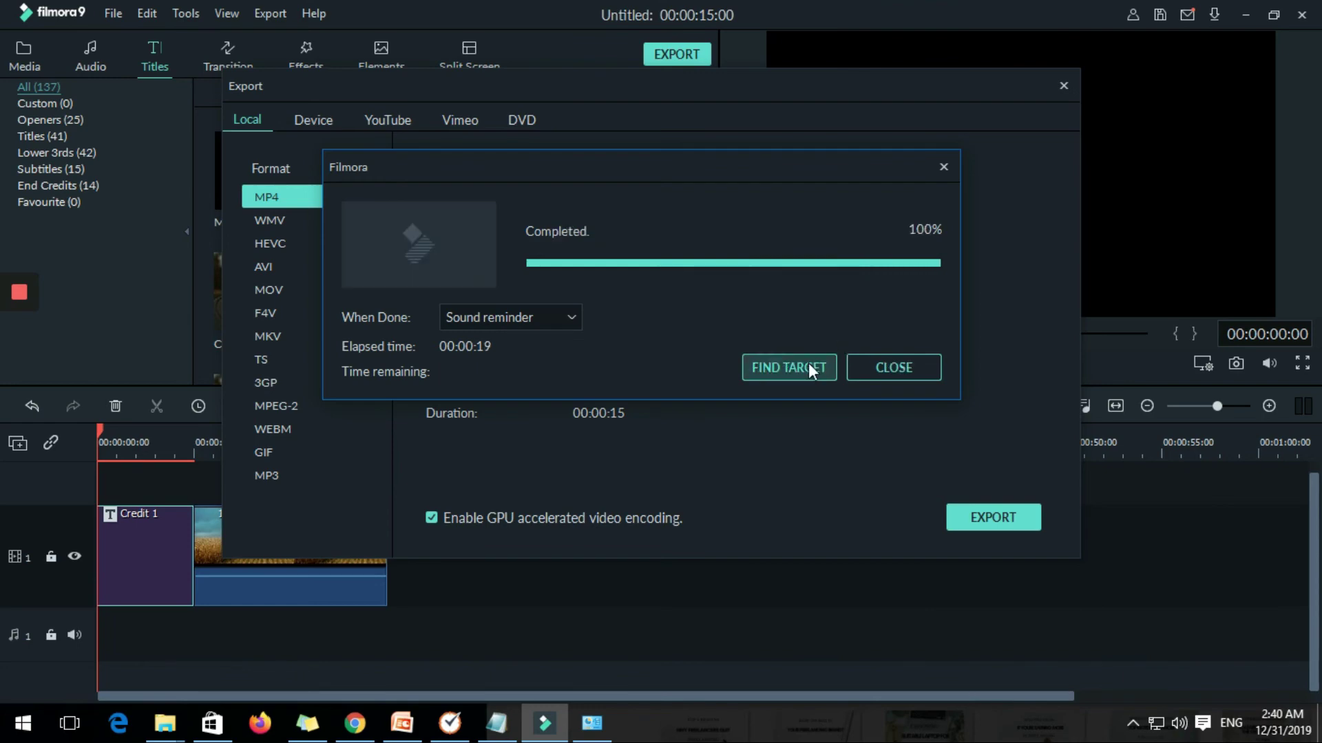
pyautogui.click(809, 363)
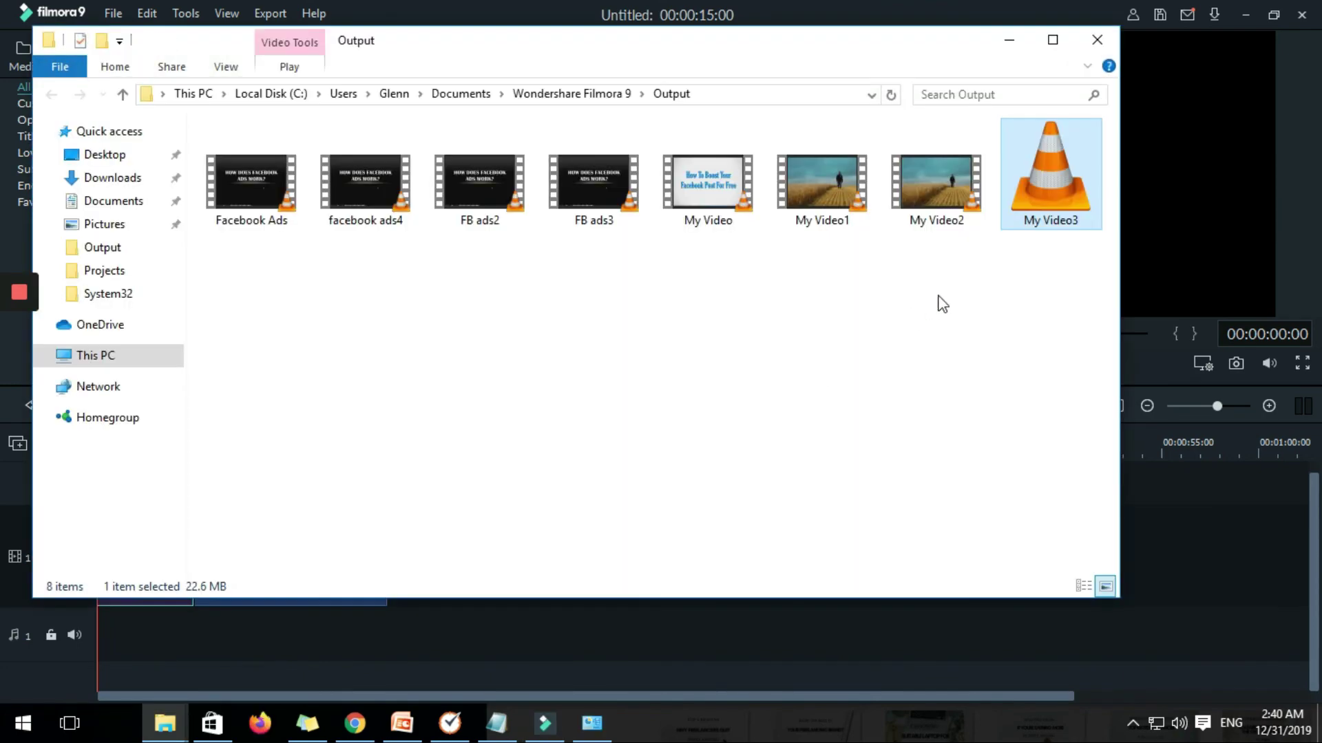
# Play My Video3's 15 seconds in VLC, then close the player
pyautogui.doubleClick(1047, 182)
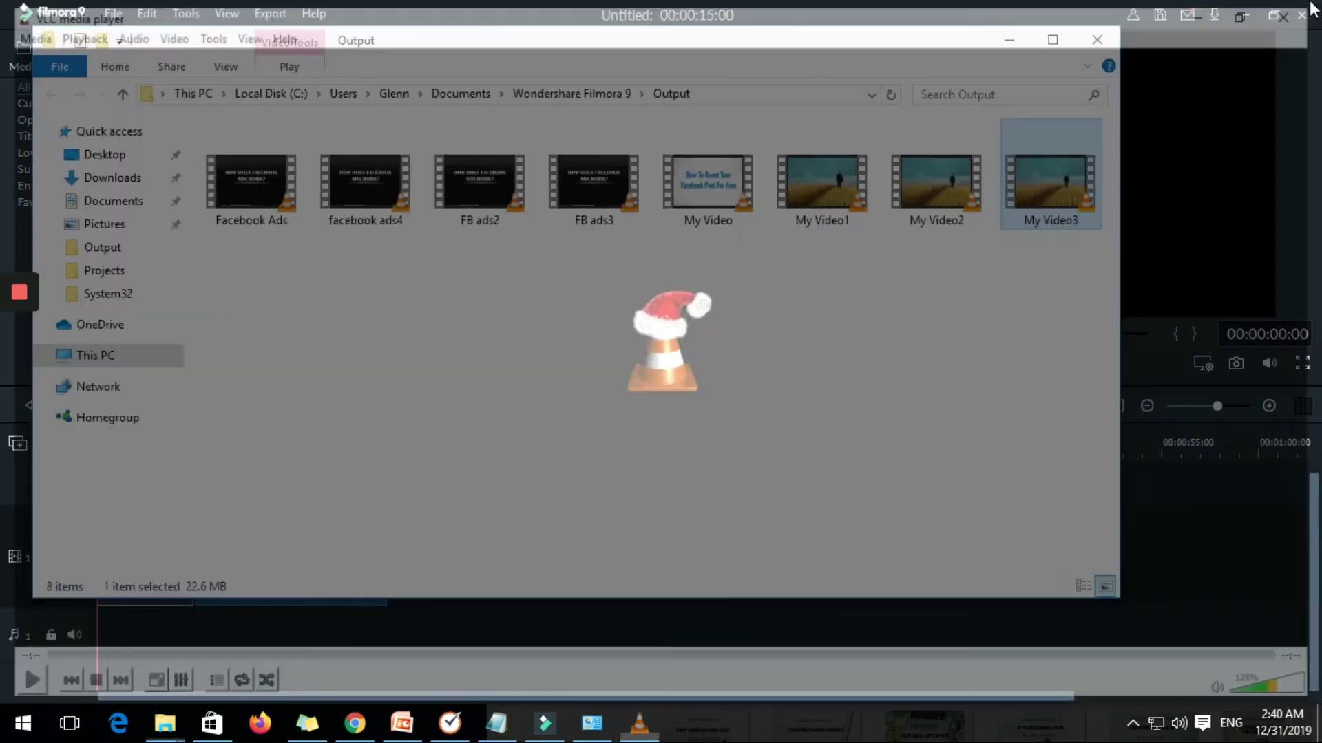
pyautogui.click(1003, 40)
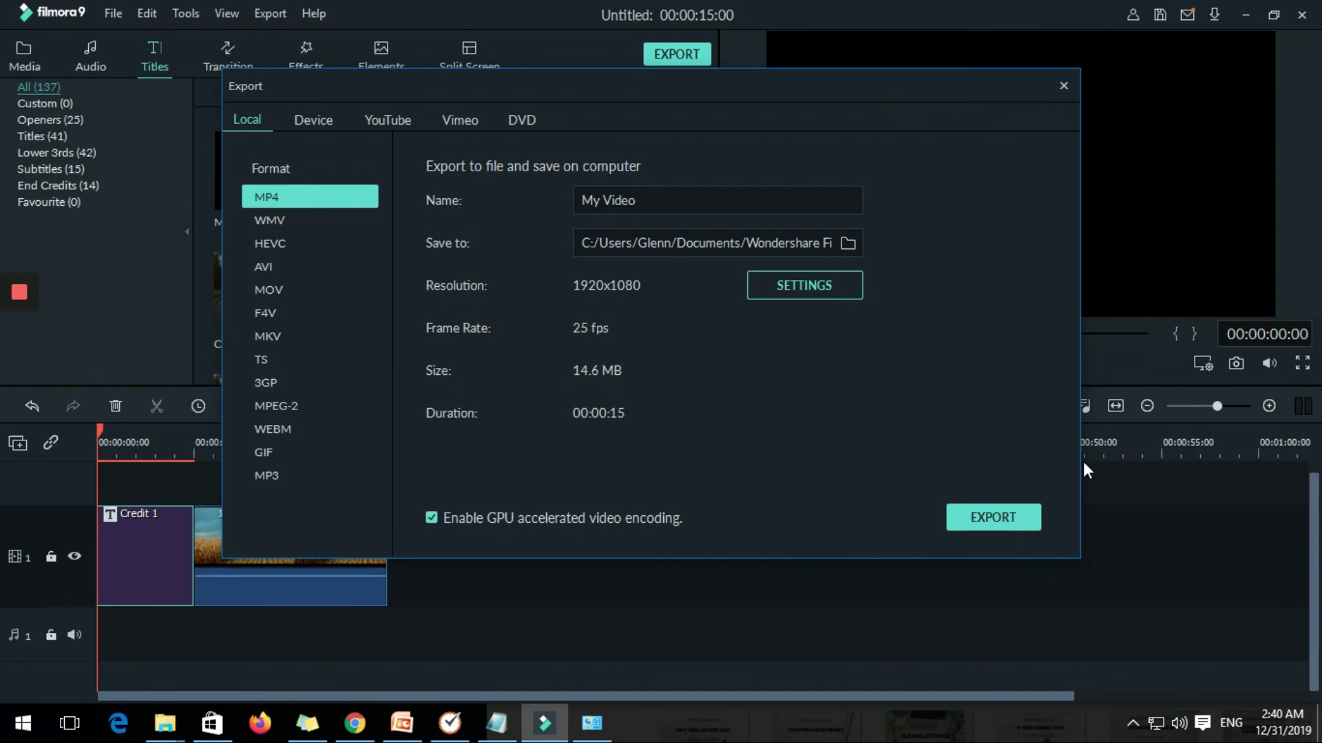
# Close the Export dialog to return to the editor with the Credit 1 title and 10-second clip
pyautogui.click(1063, 84)
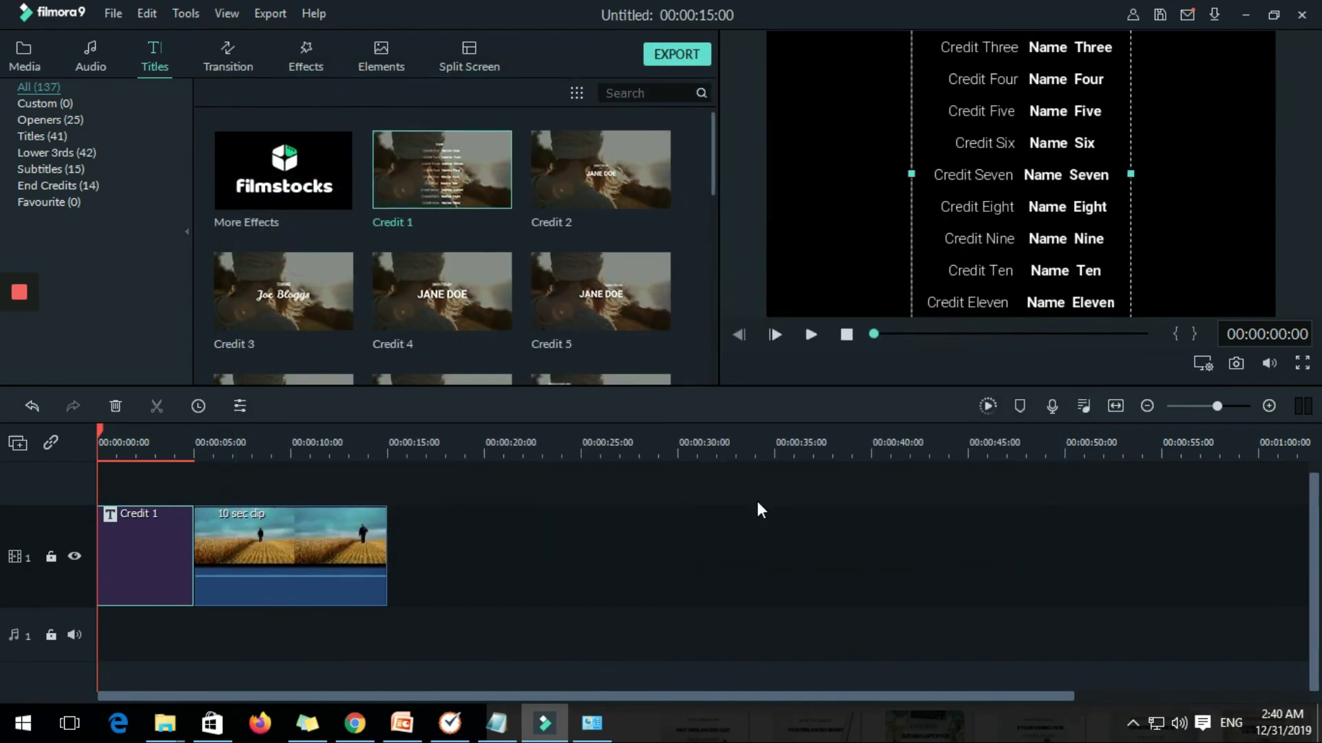